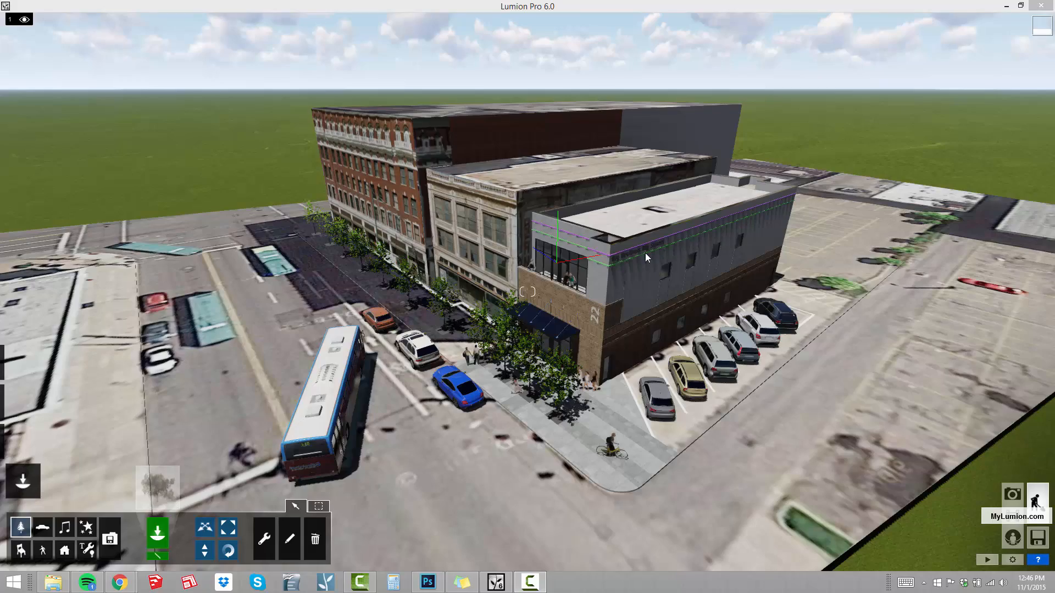
Examine the corner building's balcony, awning and grey upper facade from close up and from further back.
{"action": "right_click_drag", "start_coordinate": [527, 292], "coordinate": [410, 319]}
{"action": "key", "text": "w"}
{"action": "key", "text": "w"}
{"action": "key", "text": "d"}
{"action": "key", "text": "d"}
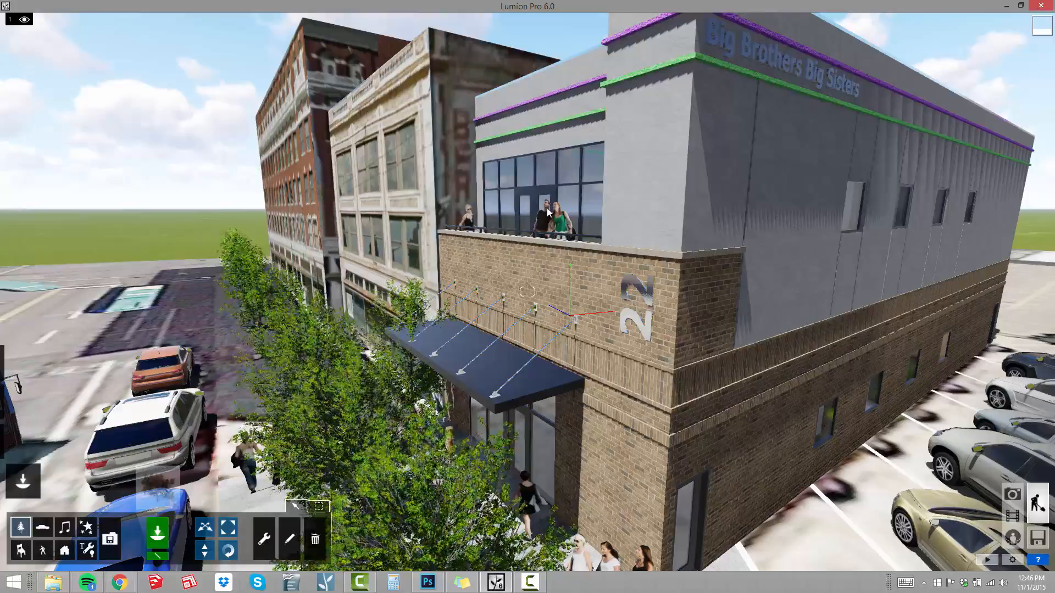
{"action": "key", "text": "a"}
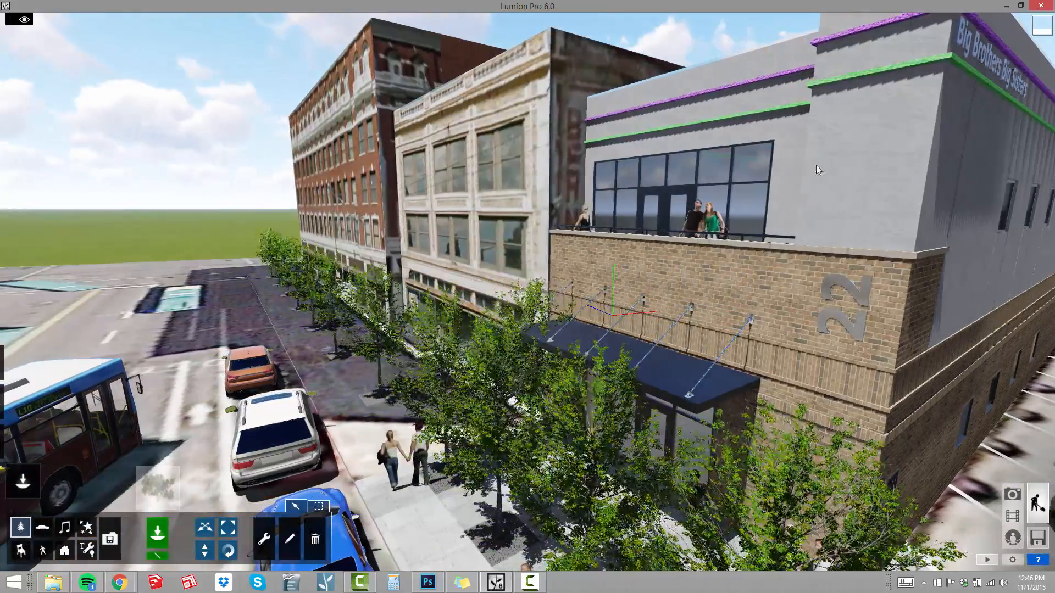
{"action": "right_click_drag", "start_coordinate": [786, 200], "coordinate": [896, 162]}
{"action": "key", "text": "w"}
{"action": "right_click_drag", "start_coordinate": [734, 266], "coordinate": [742, 255]}
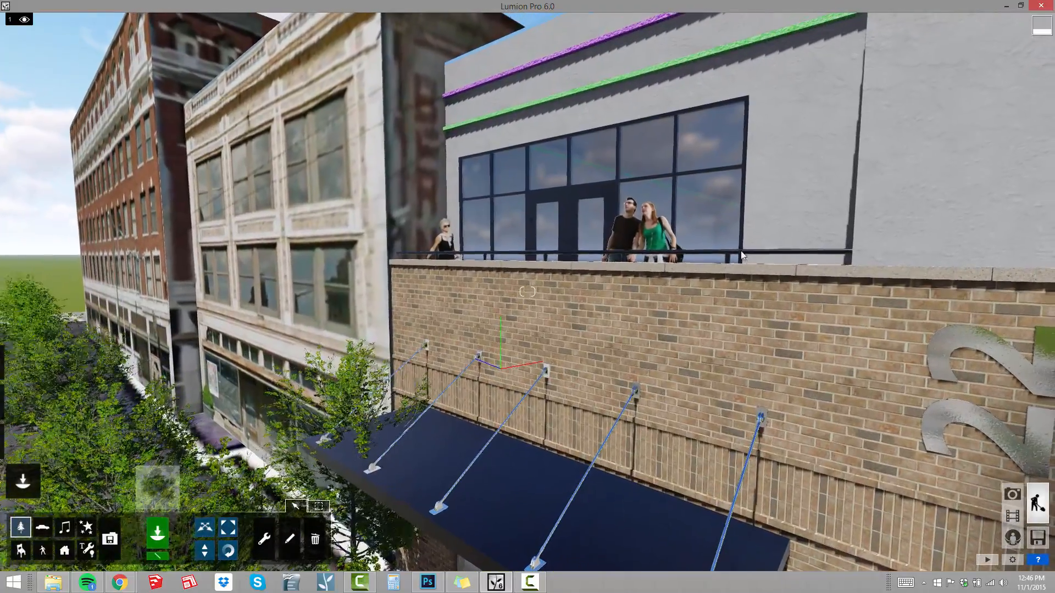
{"action": "key", "text": "s"}
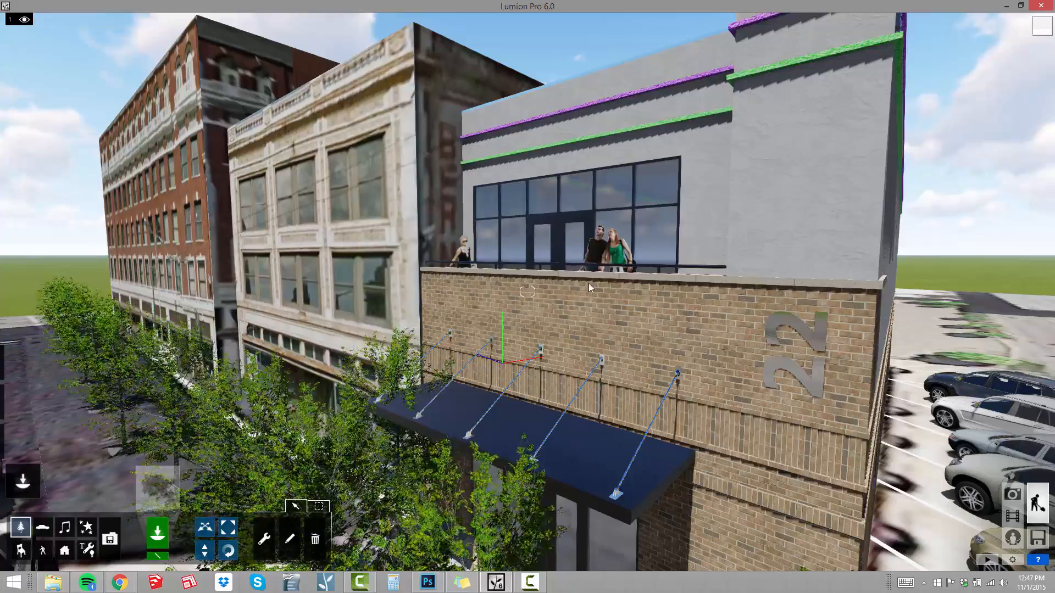
{"action": "key", "text": "s"}
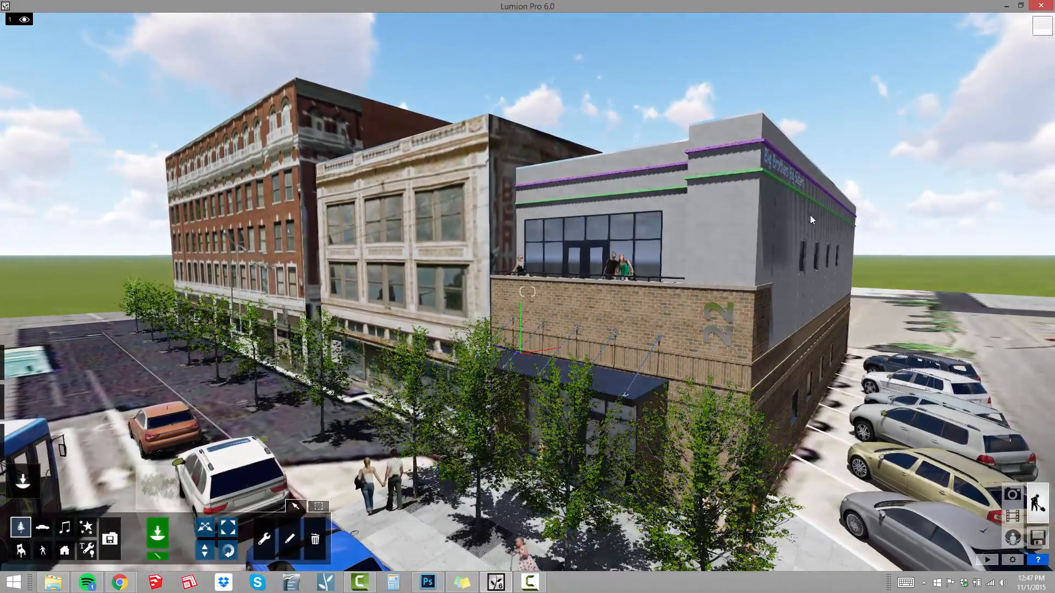
{"action": "key", "text": "w"}
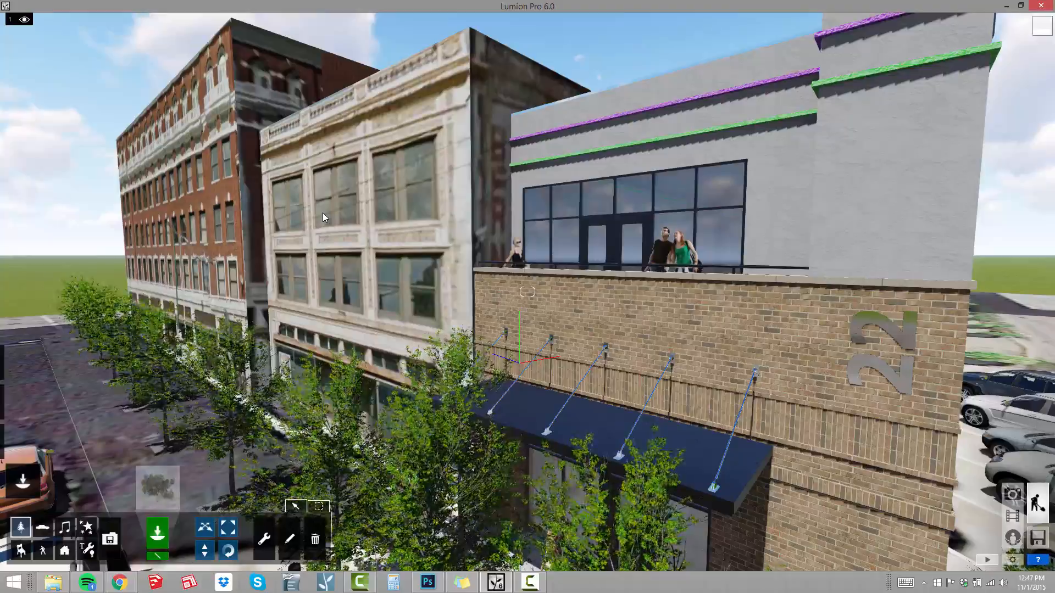
Examine the two neighbouring historic facades along the street, then view the corner building from its parking-lot side.
{"action": "key", "text": "a"}
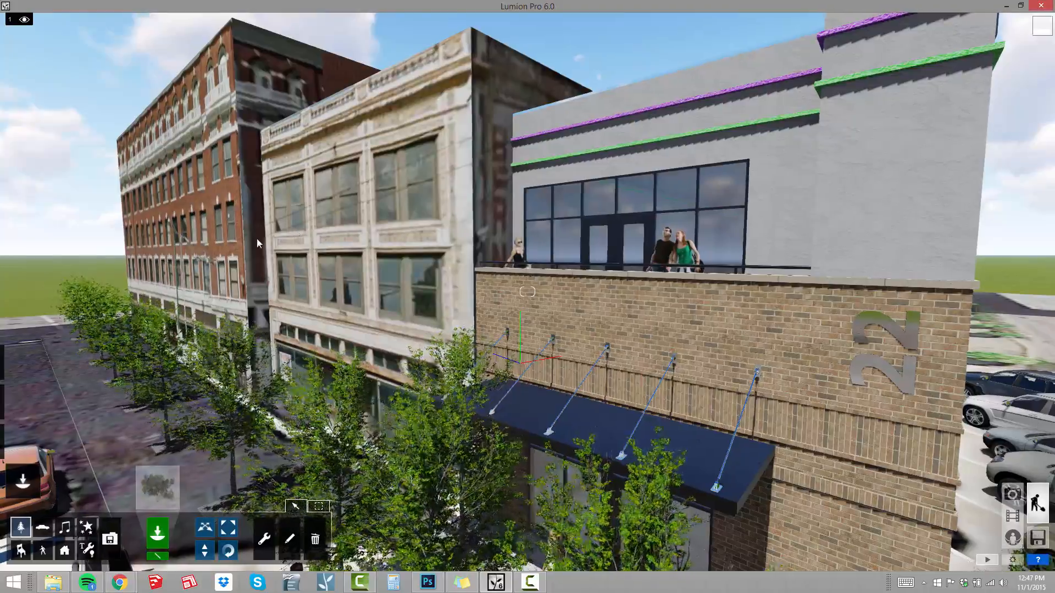
{"action": "right_click_drag", "start_coordinate": [256, 239], "coordinate": [250, 211]}
{"action": "key", "text": "s"}
{"action": "key", "text": "s"}
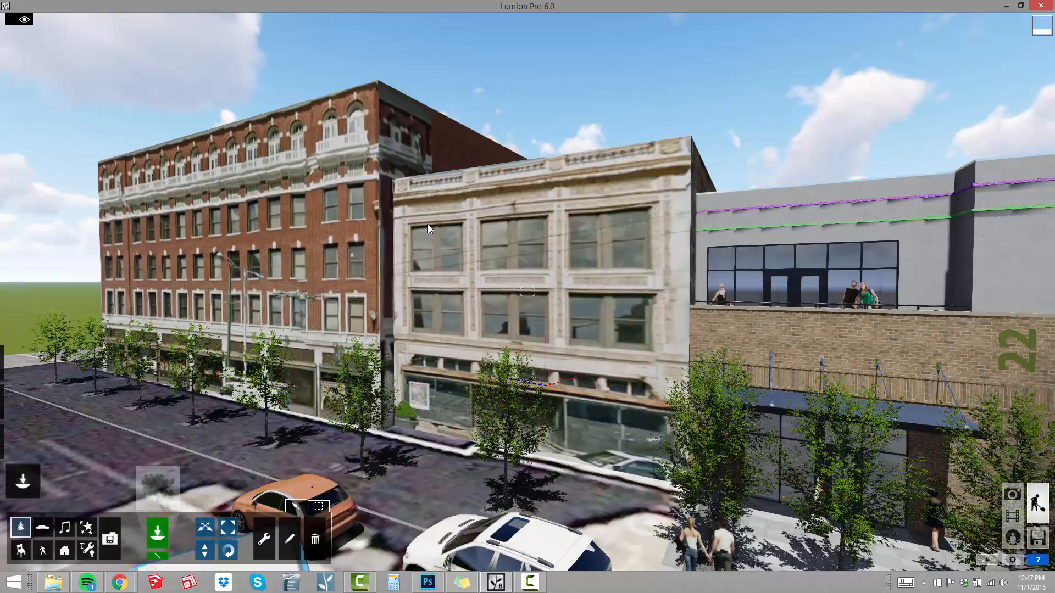
{"action": "key", "text": "d"}
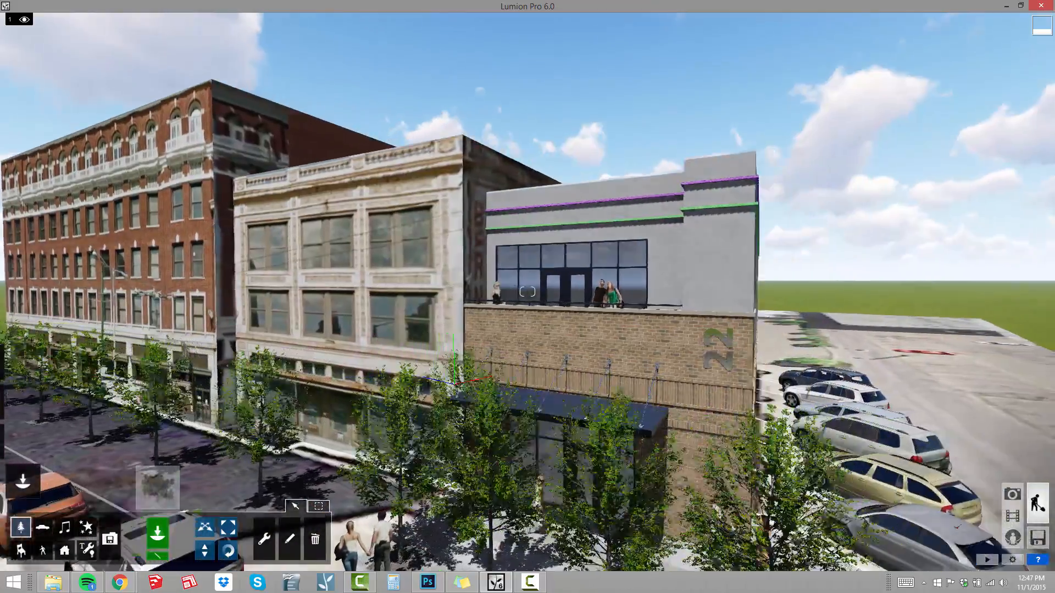
{"action": "key", "text": "d"}
{"action": "right_click_drag", "start_coordinate": [379, 307], "coordinate": [312, 301]}
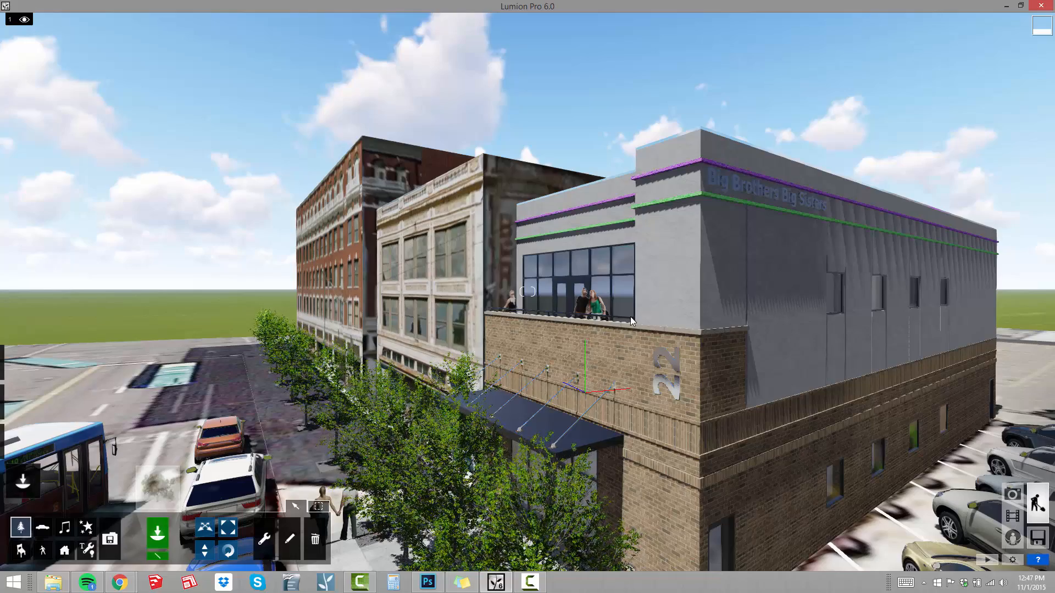
Open the first saved photo in Photo mode and remove its Depth of Field effect.
{"action": "left_click", "coordinate": [1013, 495]}
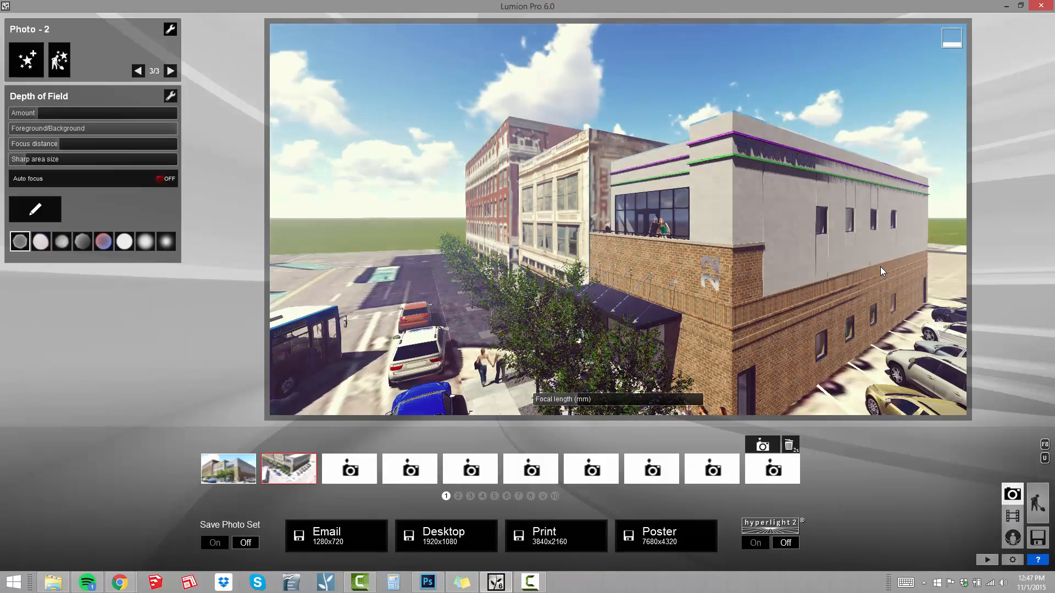
{"action": "left_click", "coordinate": [238, 466]}
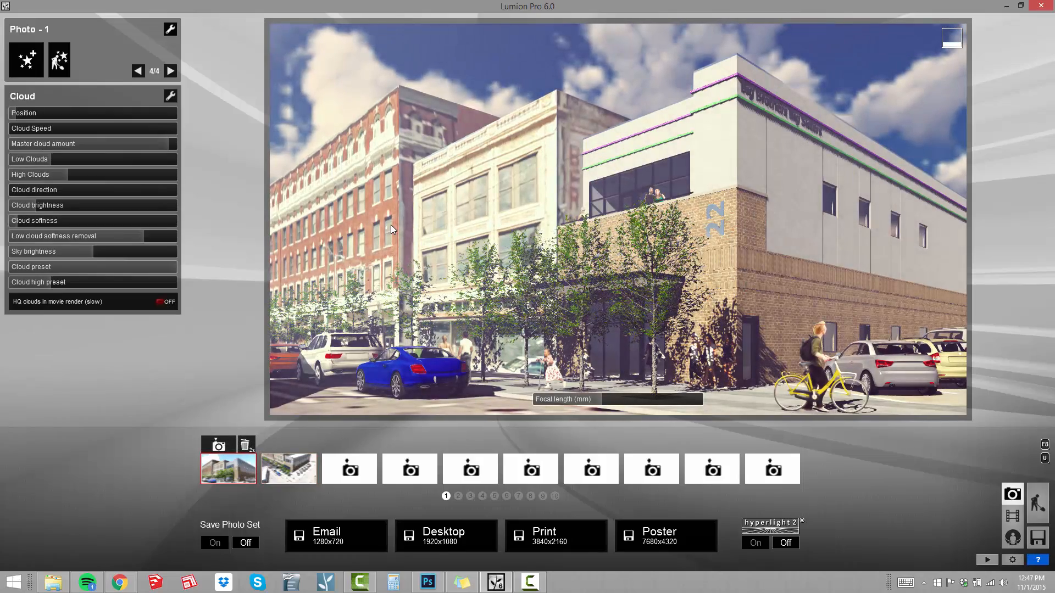
{"action": "left_click", "coordinate": [137, 70]}
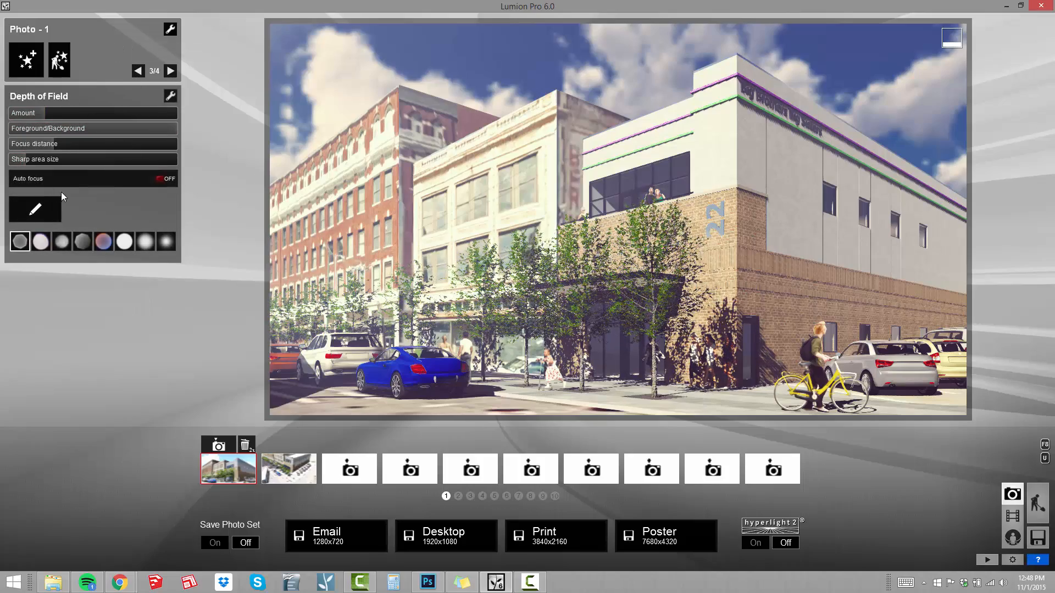
{"action": "left_click", "coordinate": [171, 95]}
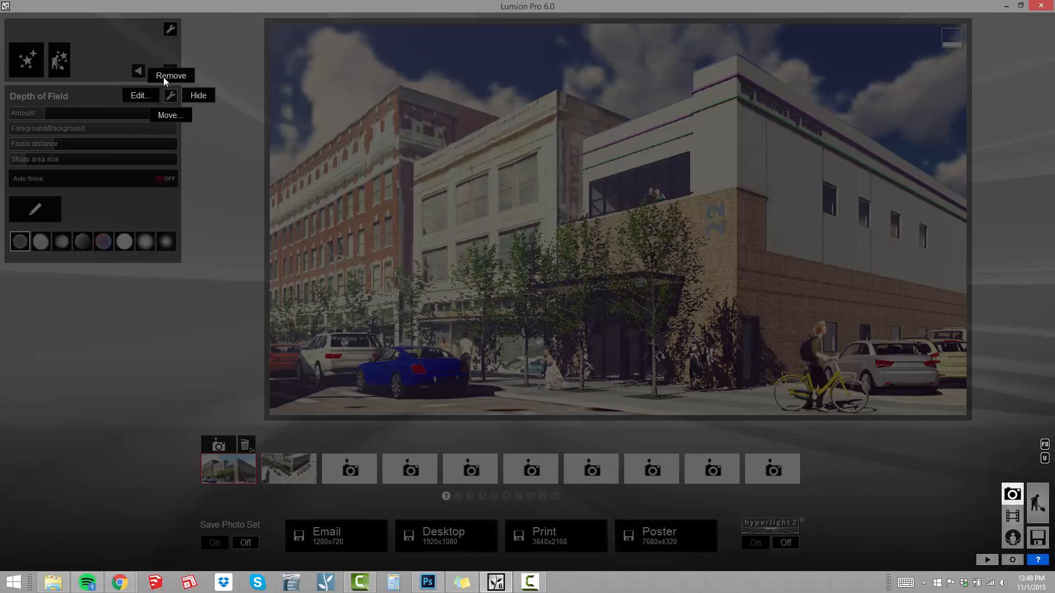
{"action": "left_click", "coordinate": [166, 80]}
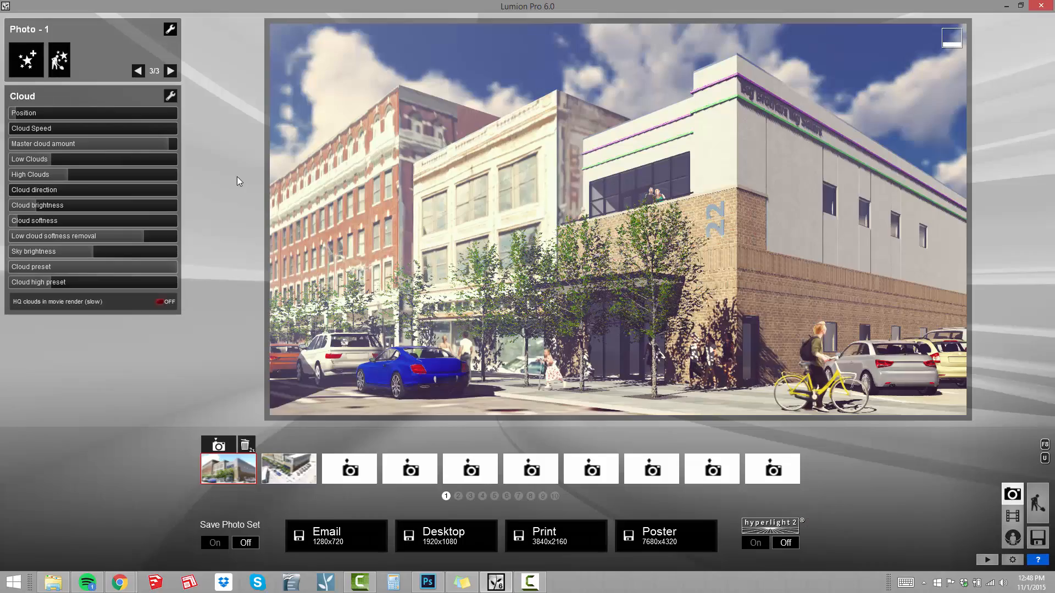
Add a new Depth of Field effect to the photo and raise its Amount almost to the maximum.
{"action": "left_click", "coordinate": [29, 65]}
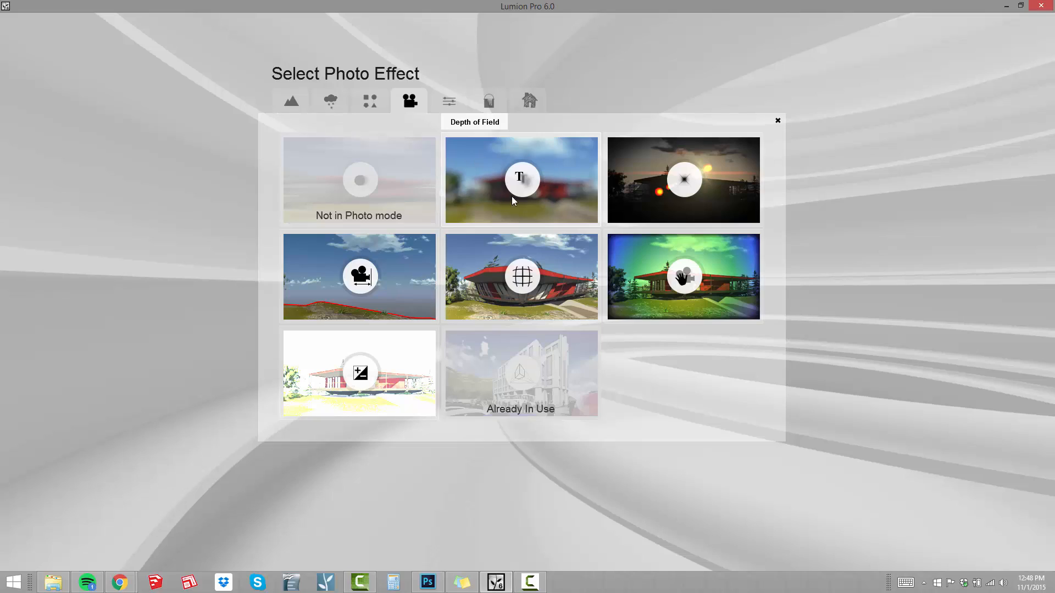
{"action": "left_click", "coordinate": [531, 175]}
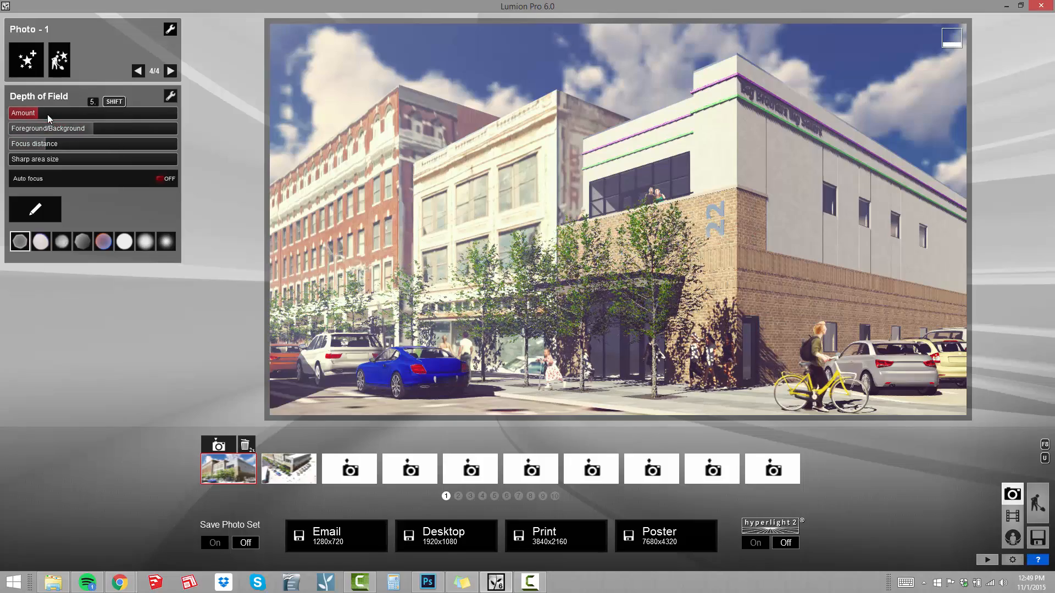
{"action": "left_click_drag", "start_coordinate": [45, 114], "coordinate": [81, 114]}
{"action": "left_click_drag", "start_coordinate": [116, 114], "coordinate": [174, 120]}
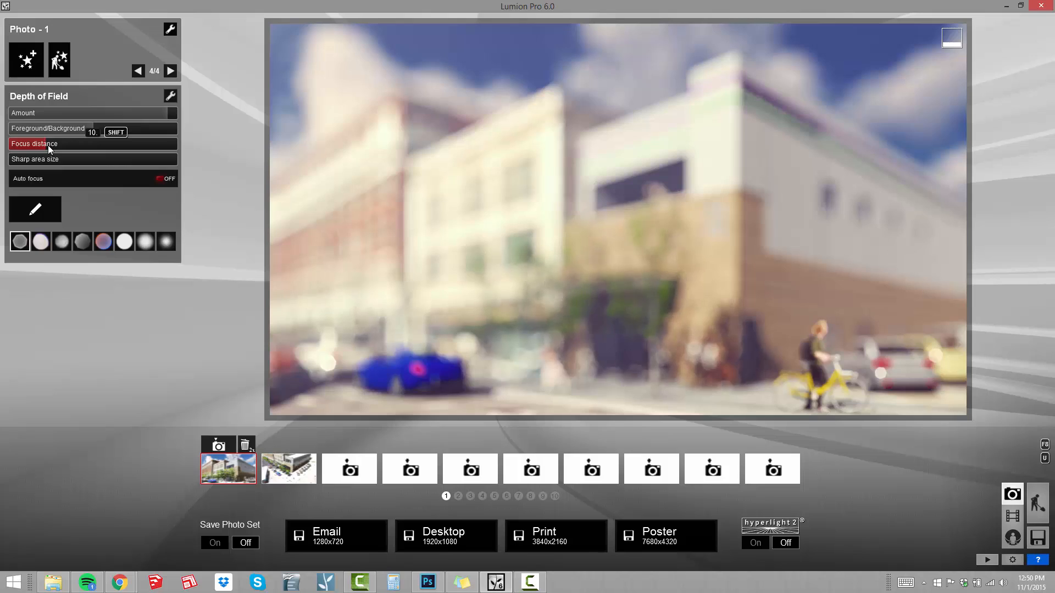
Try focus distances between about 5.4 and 53.9, ending with the focus on the trees near the corner entrance.
{"action": "mouse_move", "coordinate": [48, 145]}
{"action": "left_mouse_down"}
{"action": "mouse_move", "coordinate": [63, 149]}
{"action": "mouse_move", "coordinate": [33, 145]}
{"action": "left_mouse_up"}
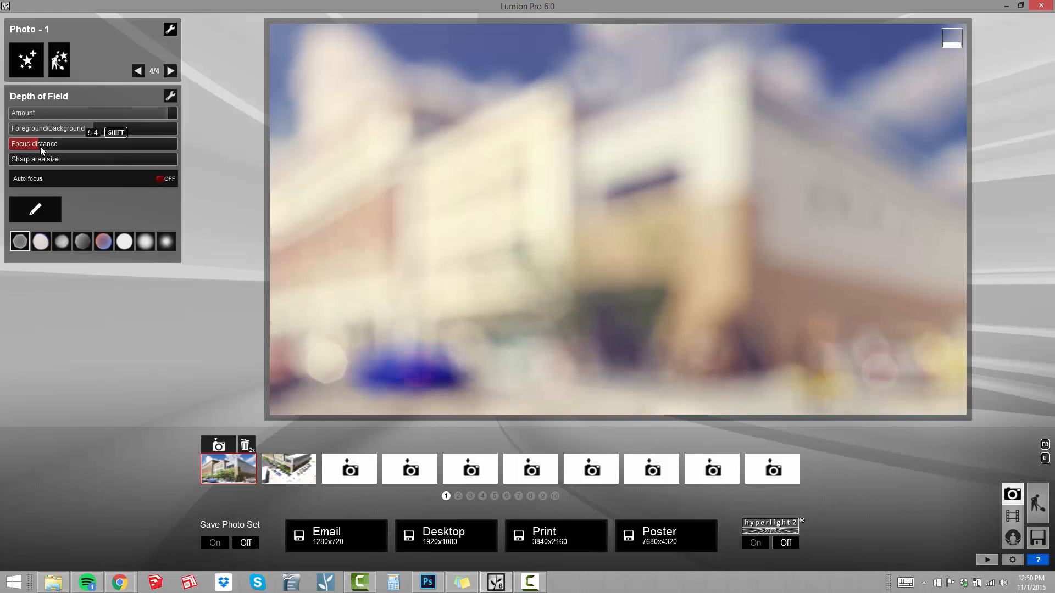
{"action": "left_click_drag", "start_coordinate": [44, 146], "coordinate": [74, 147]}
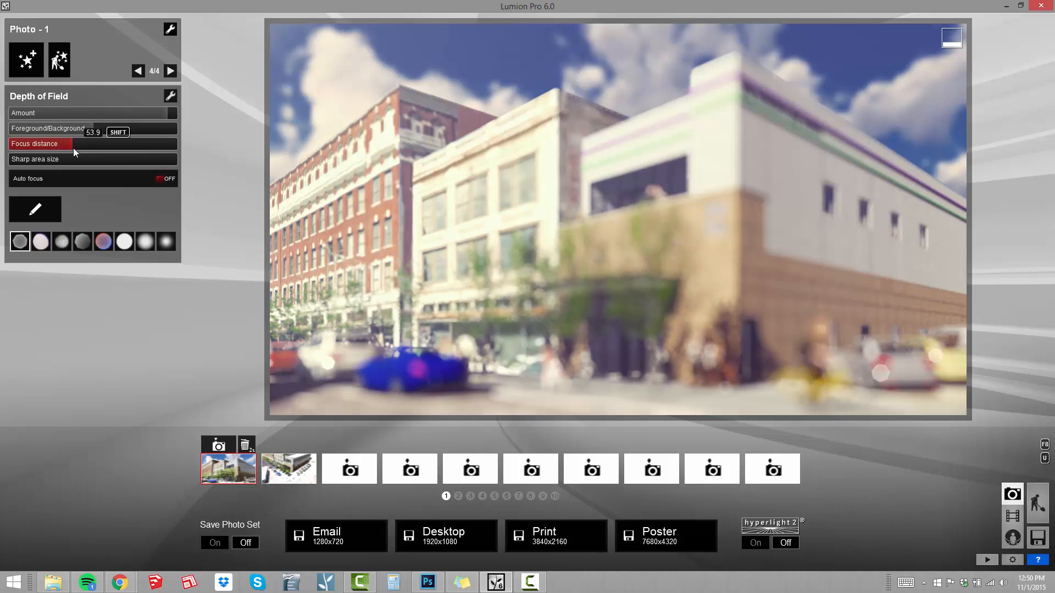
{"action": "left_click_drag", "start_coordinate": [67, 148], "coordinate": [53, 151]}
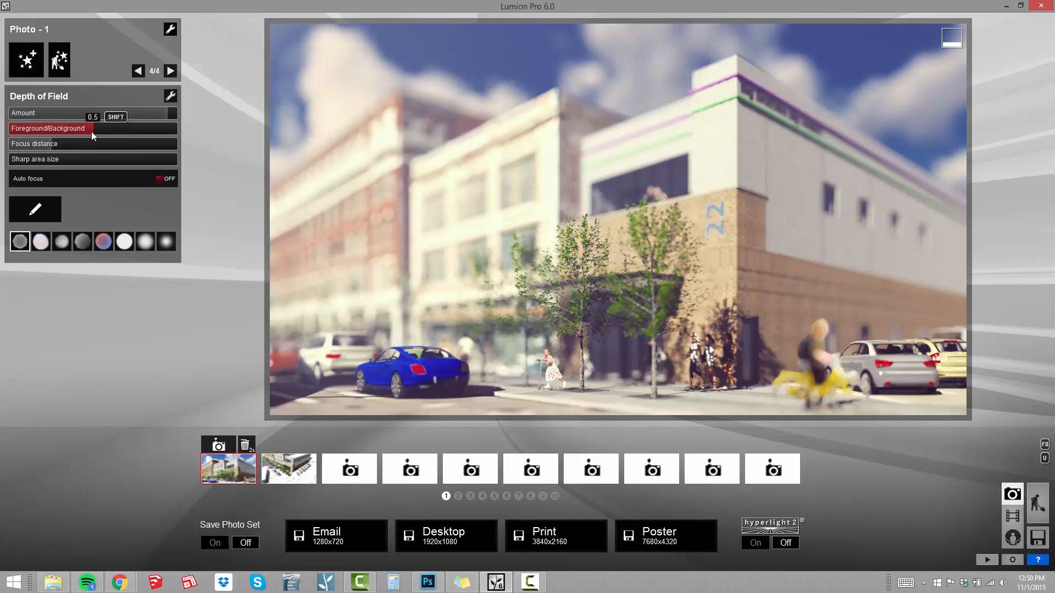
Try the Foreground/Background balance at 1, then set it slightly below the middle of its range.
{"action": "left_click_drag", "start_coordinate": [80, 136], "coordinate": [291, 155]}
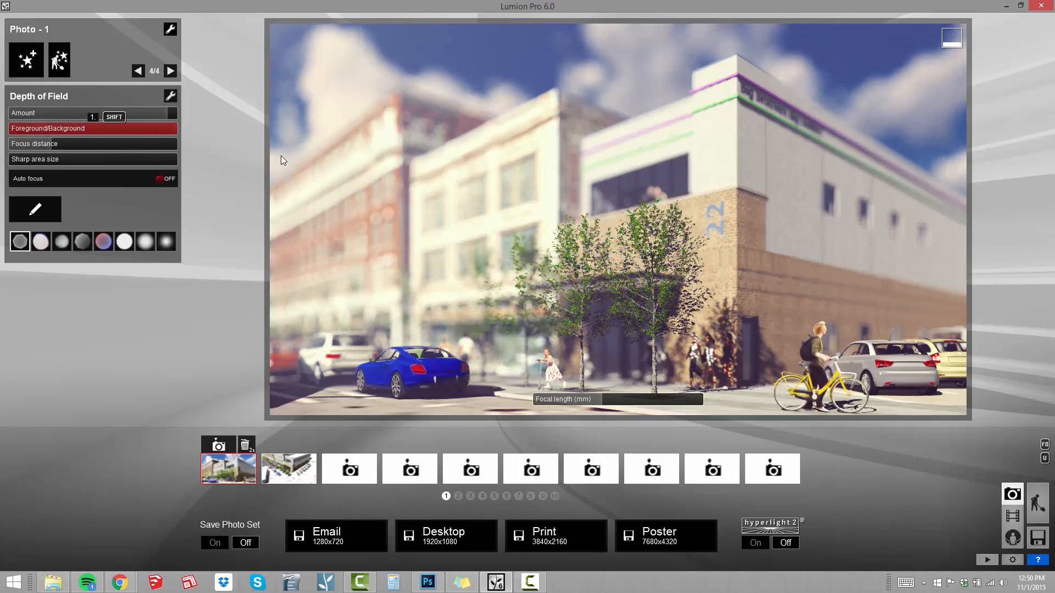
{"action": "left_click_drag", "start_coordinate": [282, 160], "coordinate": [76, 157]}
{"action": "left_click_drag", "start_coordinate": [163, 153], "coordinate": [226, 159]}
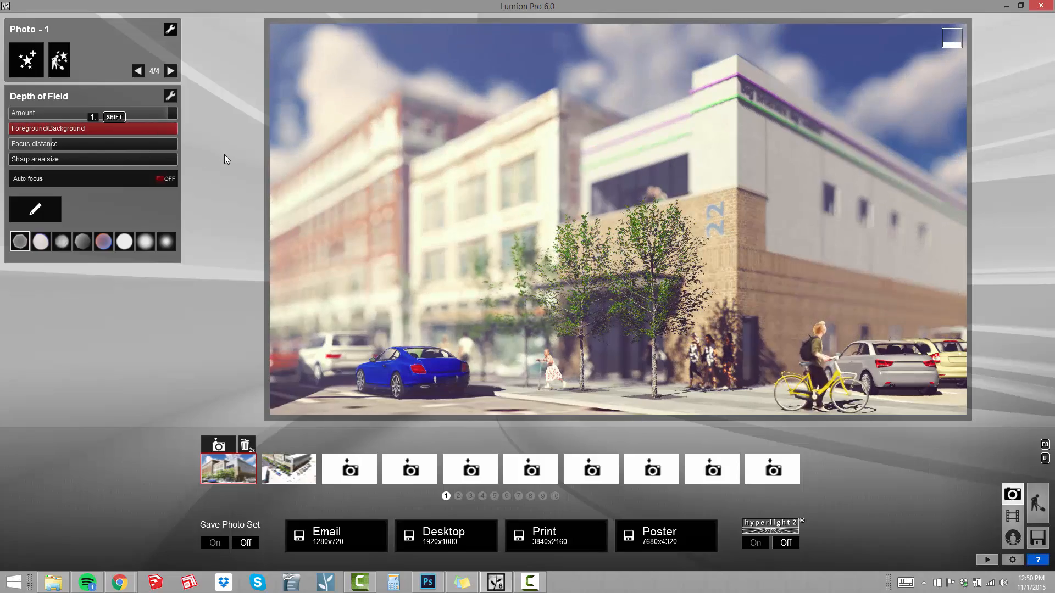
{"action": "left_click_drag", "start_coordinate": [72, 155], "coordinate": [80, 156]}
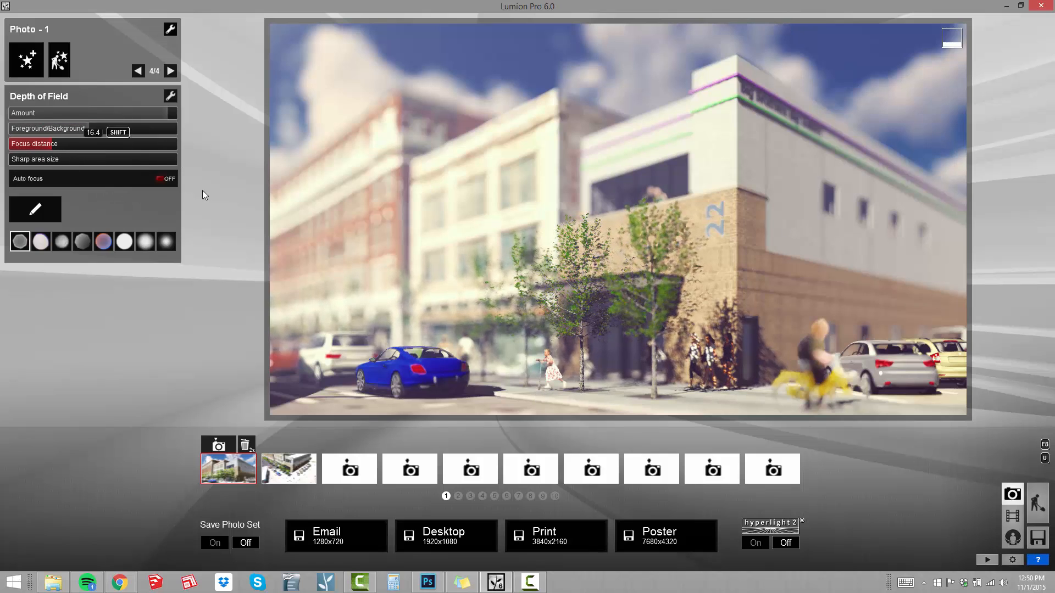
Set the focus distance to 14 and reduce the blur Amount to about two thirds of its range.
{"action": "left_click_drag", "start_coordinate": [58, 144], "coordinate": [51, 146]}
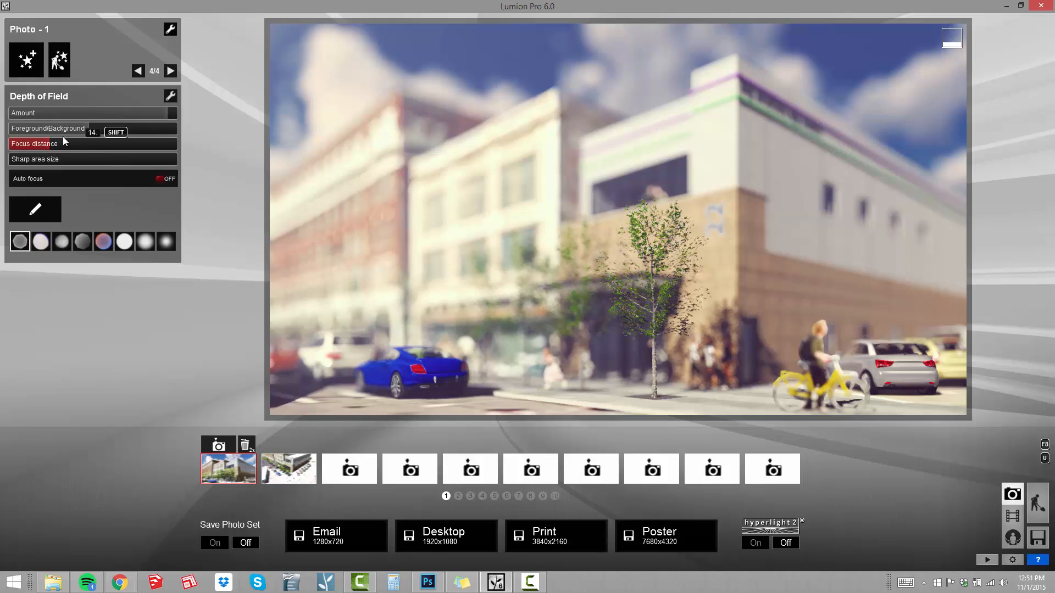
{"action": "left_click_drag", "start_coordinate": [148, 119], "coordinate": [124, 120]}
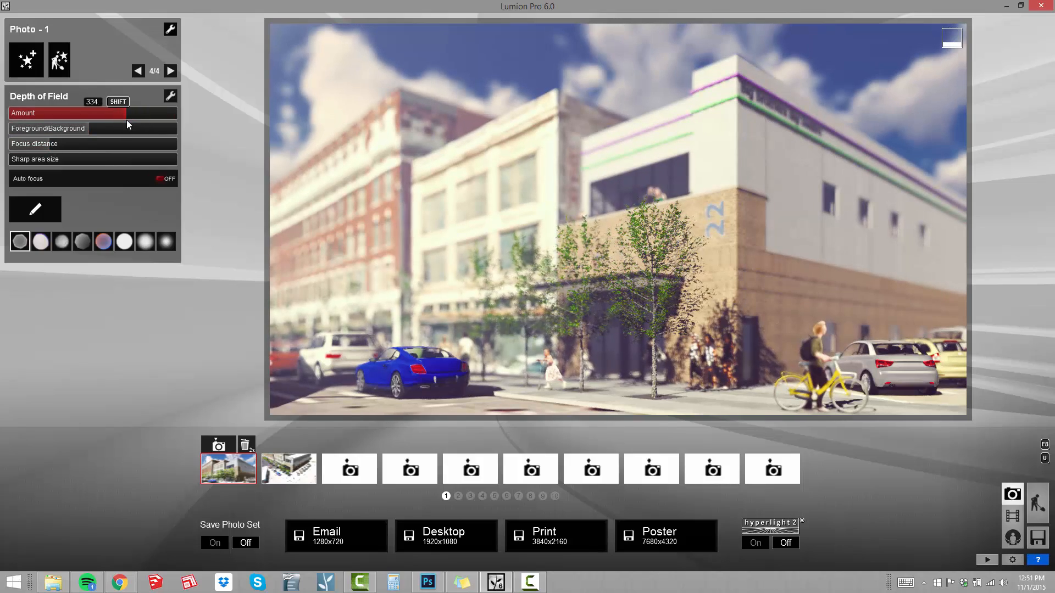
{"action": "left_click_drag", "start_coordinate": [127, 120], "coordinate": [118, 121]}
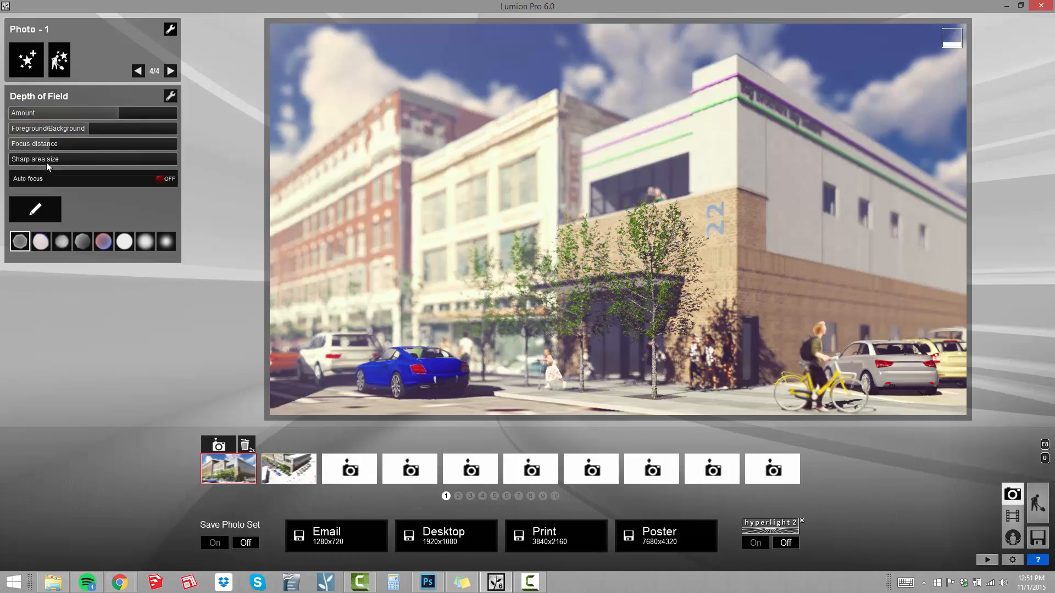
Enlarge the sharp area size moderately and choose the red-and-blue bokeh shape after trying others.
{"action": "left_click_drag", "start_coordinate": [20, 161], "coordinate": [51, 166]}
{"action": "left_click", "coordinate": [82, 241]}
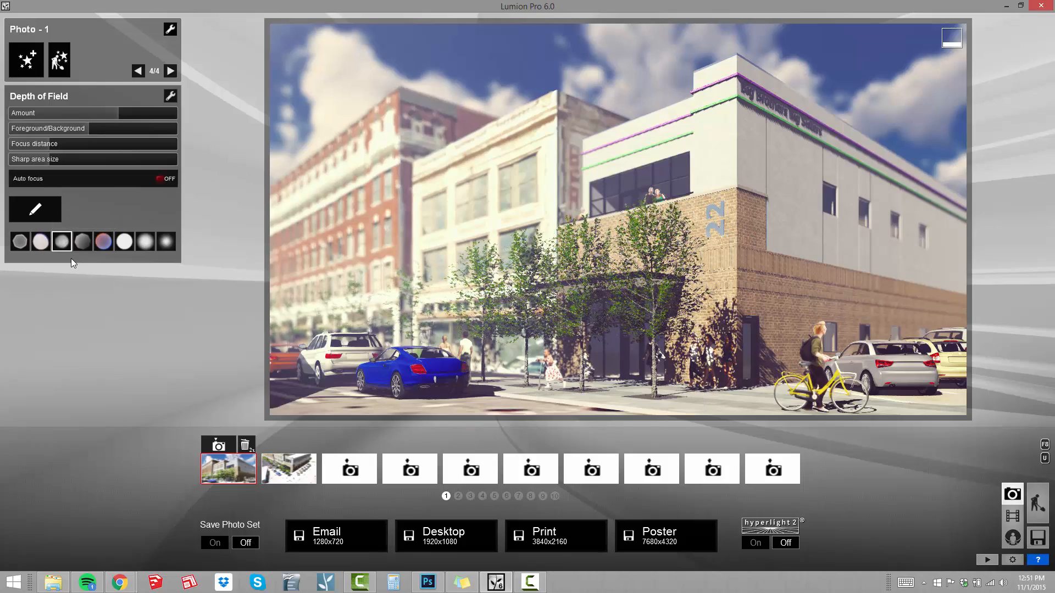
{"action": "left_click", "coordinate": [165, 242]}
{"action": "left_click", "coordinate": [97, 241]}
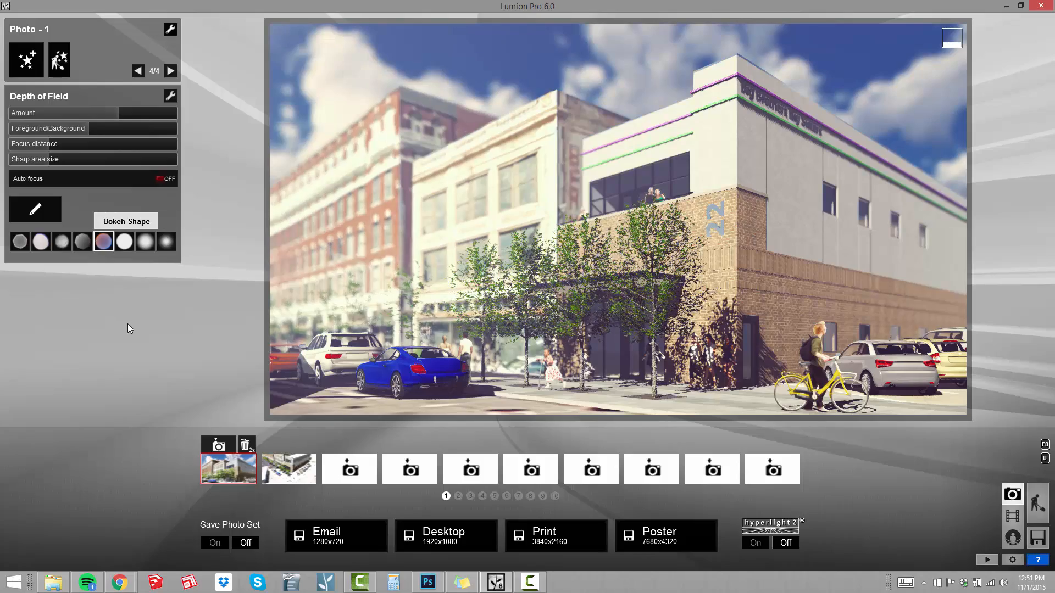
{"action": "mouse_move", "coordinate": [48, 160]}
{"action": "left_mouse_down"}
{"action": "mouse_move", "coordinate": [64, 163]}
{"action": "mouse_move", "coordinate": [41, 160]}
{"action": "left_mouse_up"}
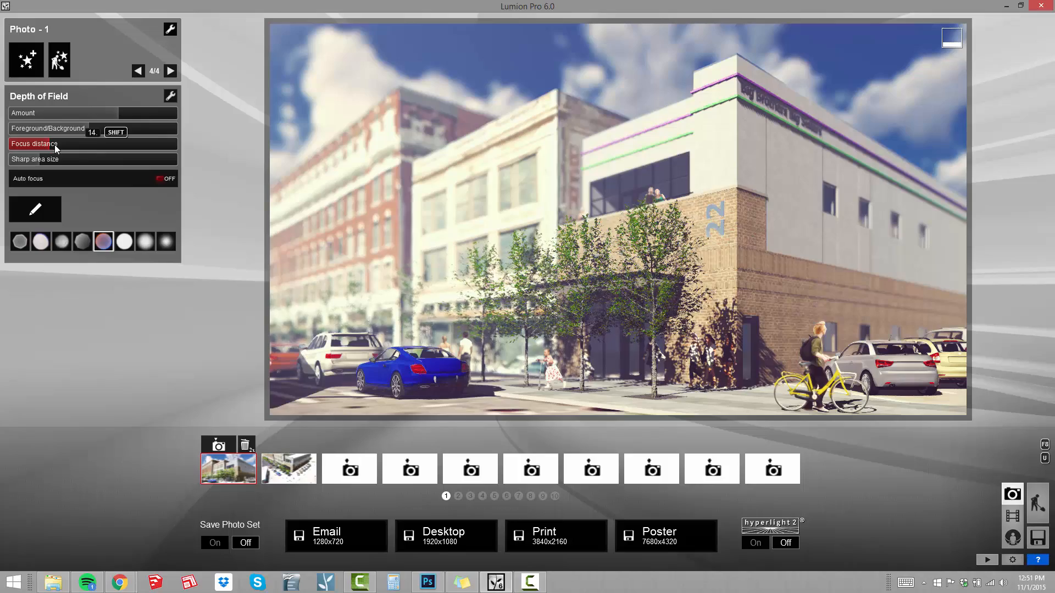
Turn on Auto focus and place the focus point on the brick wall beside the 22 sign.
{"action": "left_click", "coordinate": [111, 181]}
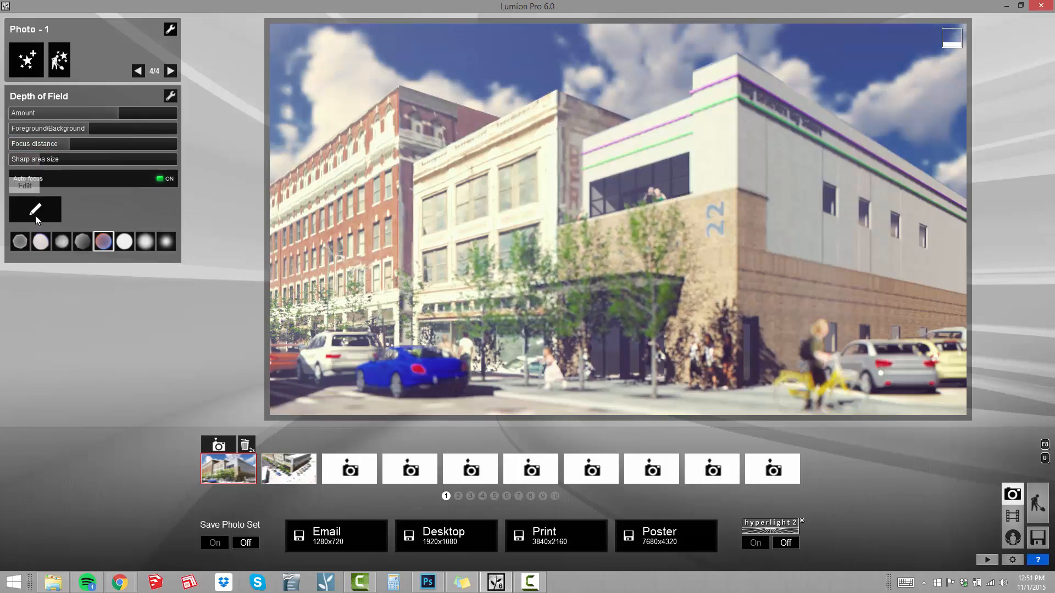
{"action": "left_click", "coordinate": [476, 169]}
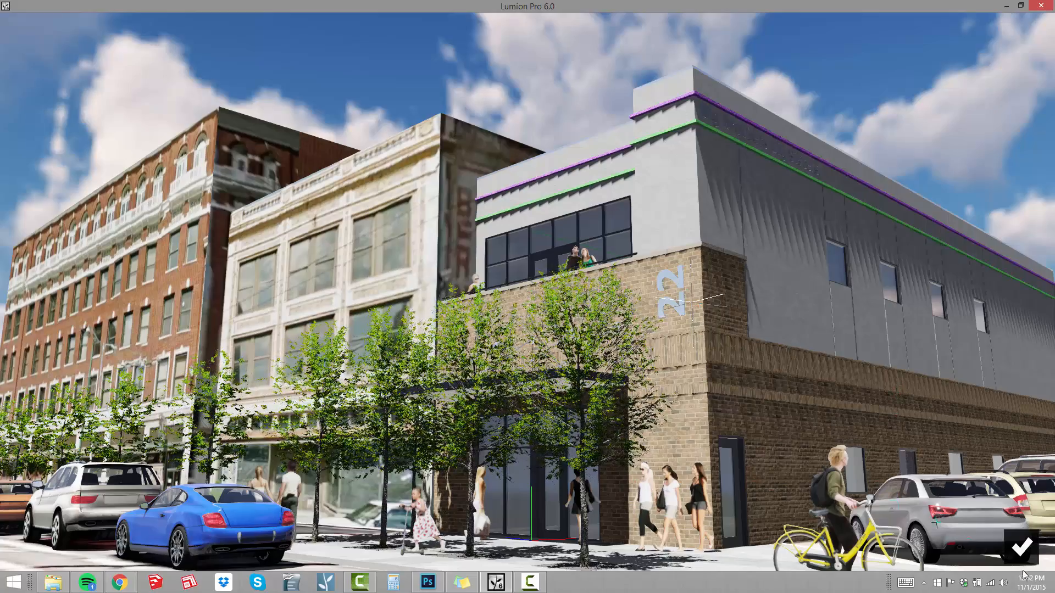
{"action": "left_click", "coordinate": [1021, 547]}
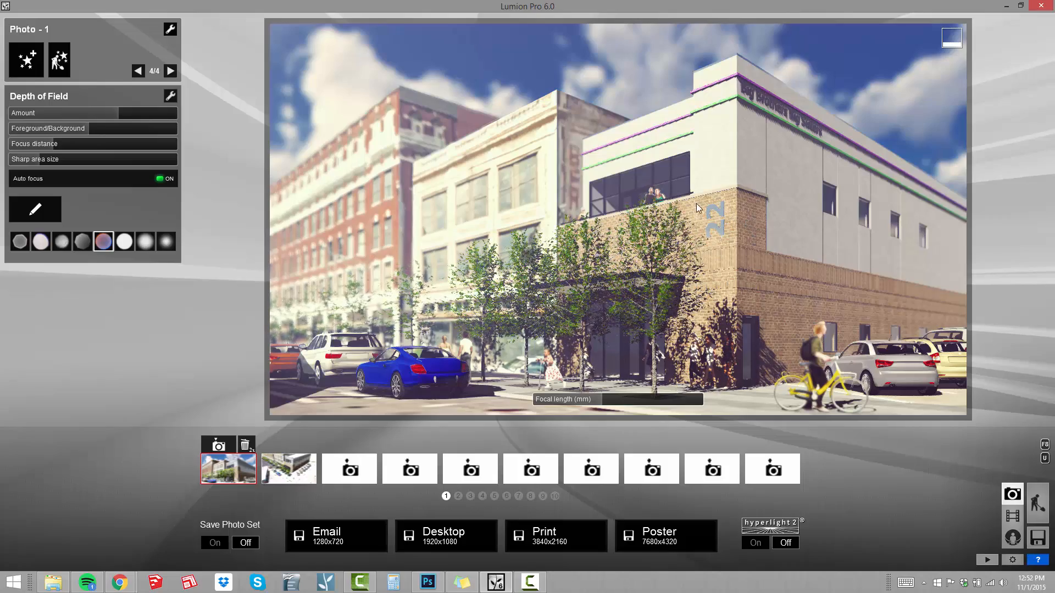
Raise the Depth of Field Amount to about 85 percent of its range.
{"action": "left_click_drag", "start_coordinate": [126, 116], "coordinate": [152, 117]}
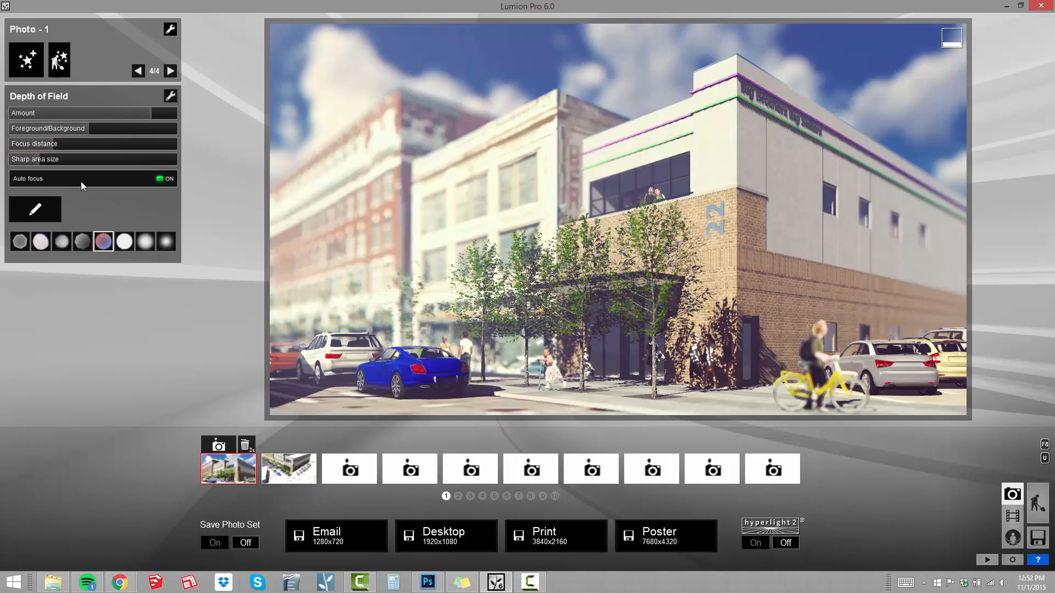
{"action": "left_click", "coordinate": [60, 144]}
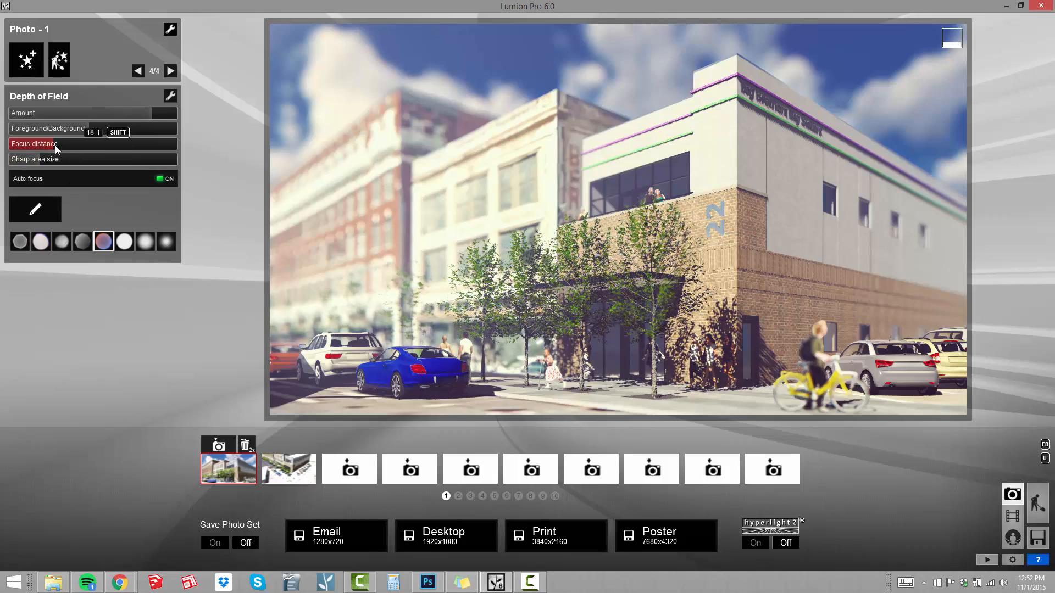
Shorten the Depth of Field focus distance to the cyclist and nearest tree, and choose the second-to-last soft white bokeh shape.
{"action": "left_click_drag", "start_coordinate": [95, 151], "coordinate": [155, 148]}
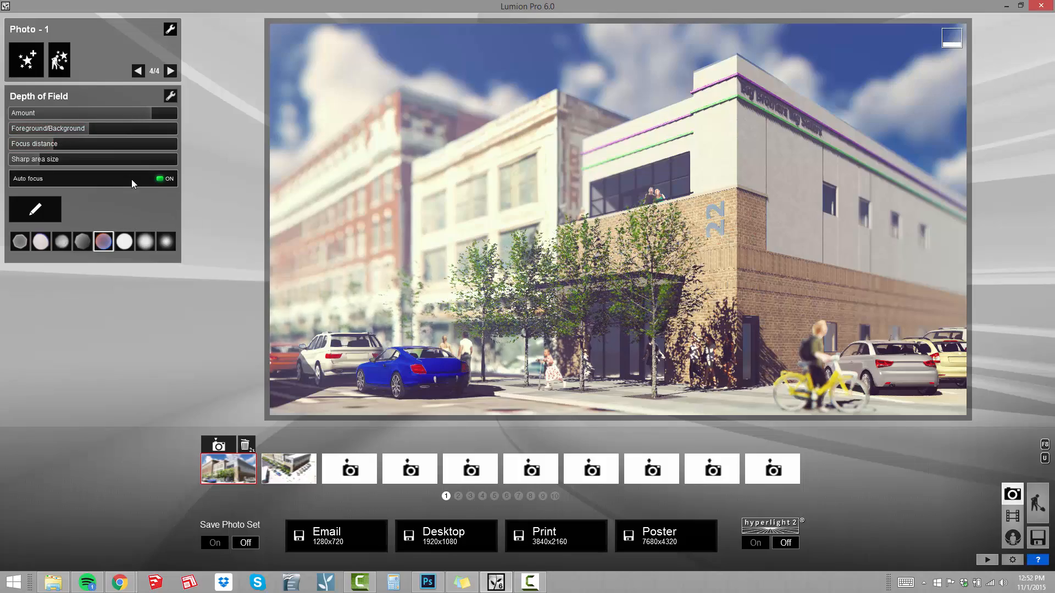
{"action": "mouse_move", "coordinate": [577, 247]}
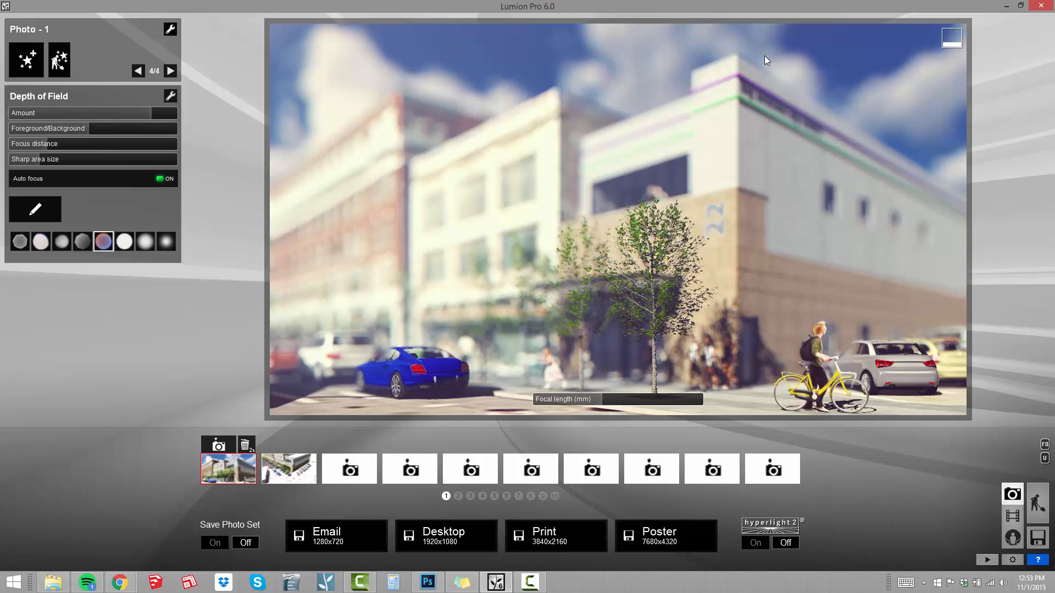
{"action": "left_click", "coordinate": [125, 242]}
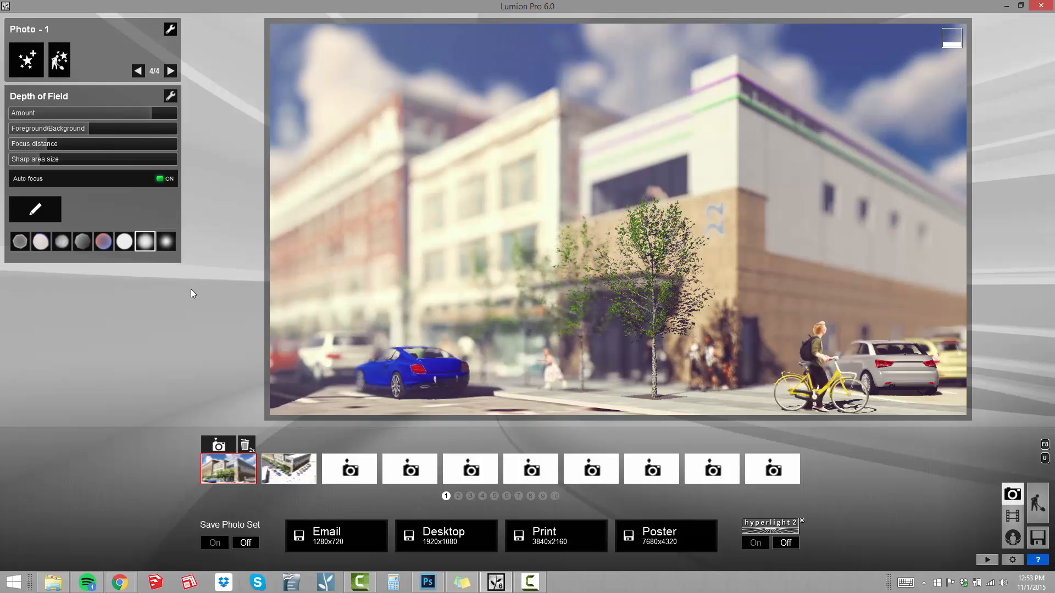
{"action": "left_click", "coordinate": [145, 242]}
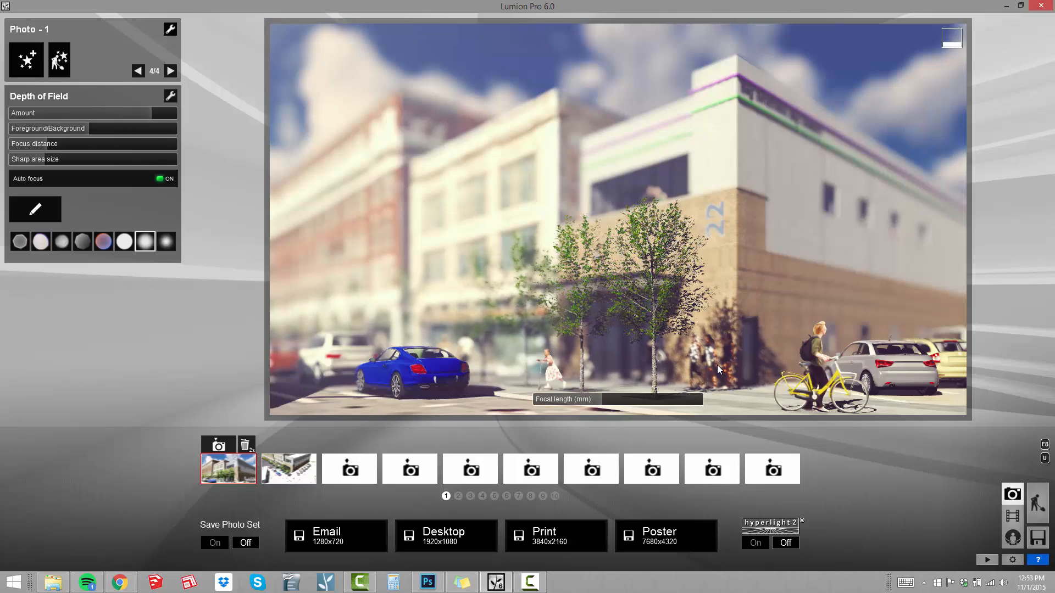
Switch to Movie mode and capture the first flythrough keyframe at about 8.5 ft height, framed between the white SUV and blue car.
{"action": "left_click", "coordinate": [1012, 516]}
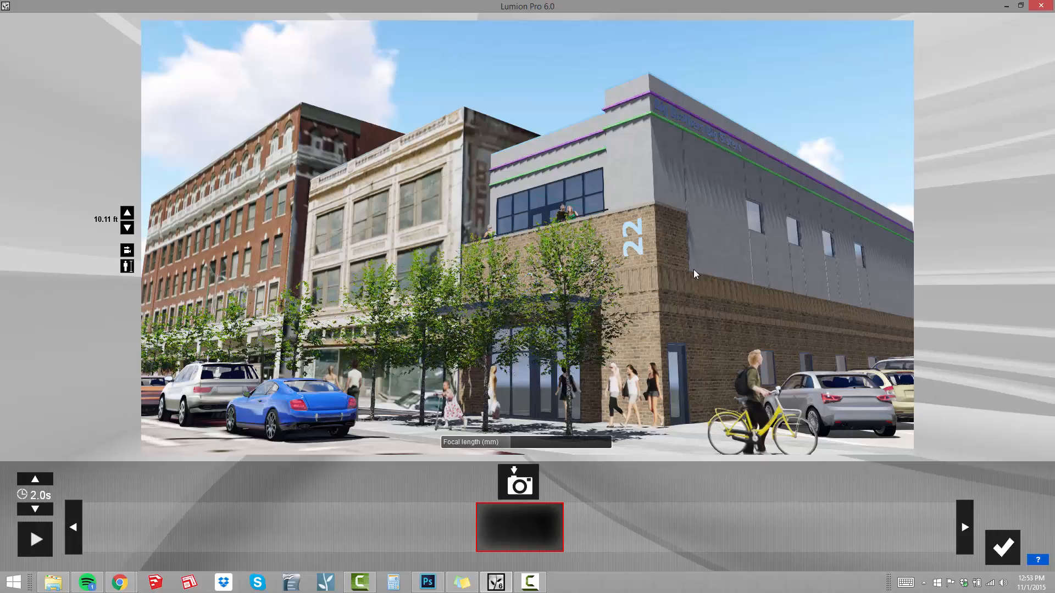
{"action": "mouse_move", "coordinate": [693, 269]}
{"action": "right_mouse_down"}
{"action": "mouse_move", "coordinate": [536, 310]}
{"action": "mouse_move", "coordinate": [561, 331]}
{"action": "mouse_move", "coordinate": [566, 311]}
{"action": "mouse_move", "coordinate": [681, 313]}
{"action": "mouse_move", "coordinate": [662, 316]}
{"action": "right_mouse_up"}
{"action": "key", "text": "w"}
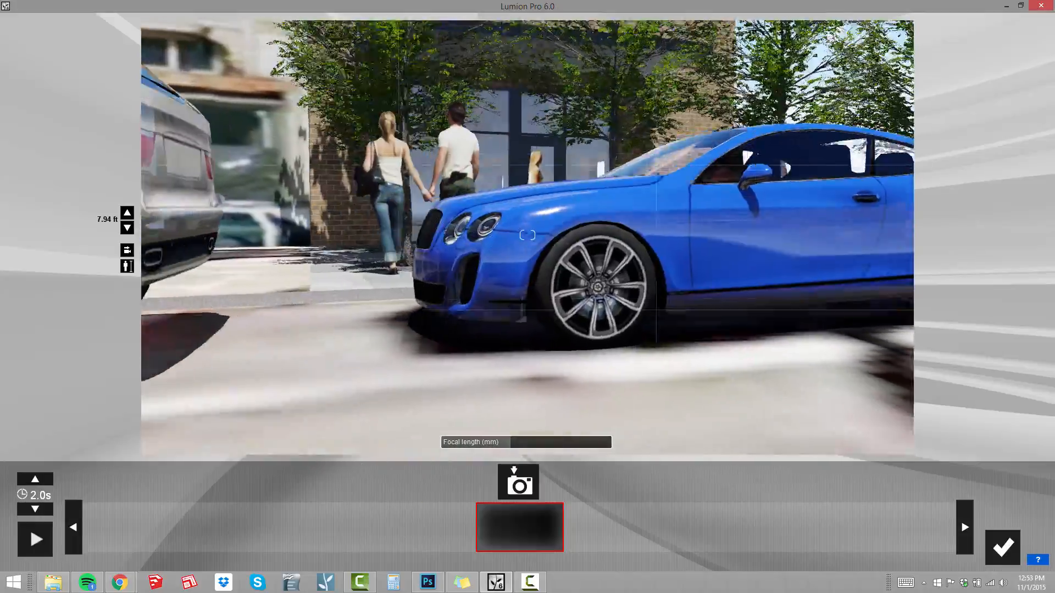
{"action": "key", "text": "s"}
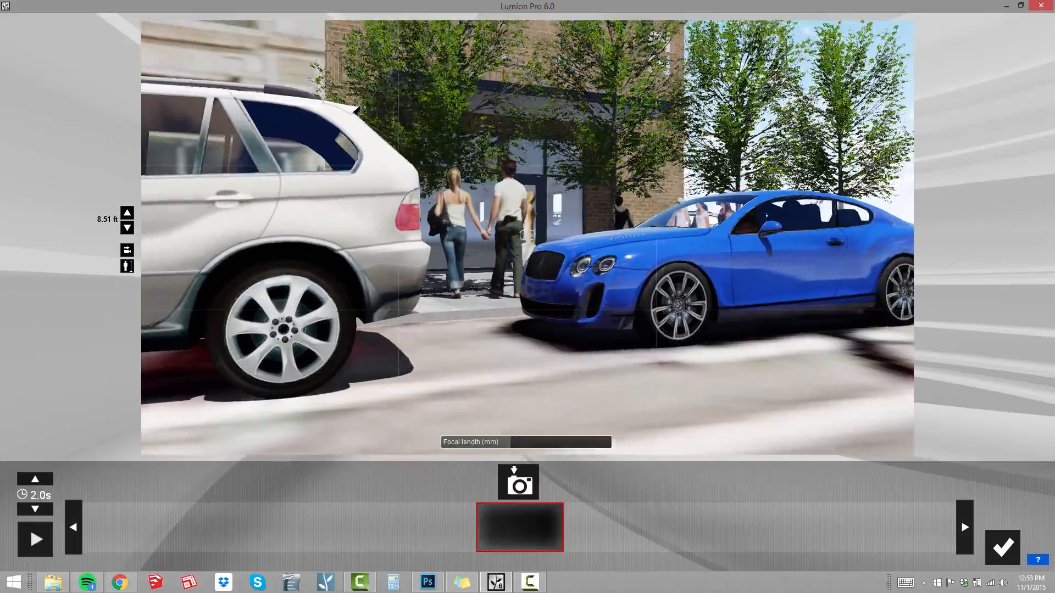
{"action": "right_click_drag", "start_coordinate": [527, 235], "coordinate": [496, 247]}
{"action": "key", "text": "a"}
{"action": "key", "text": "s"}
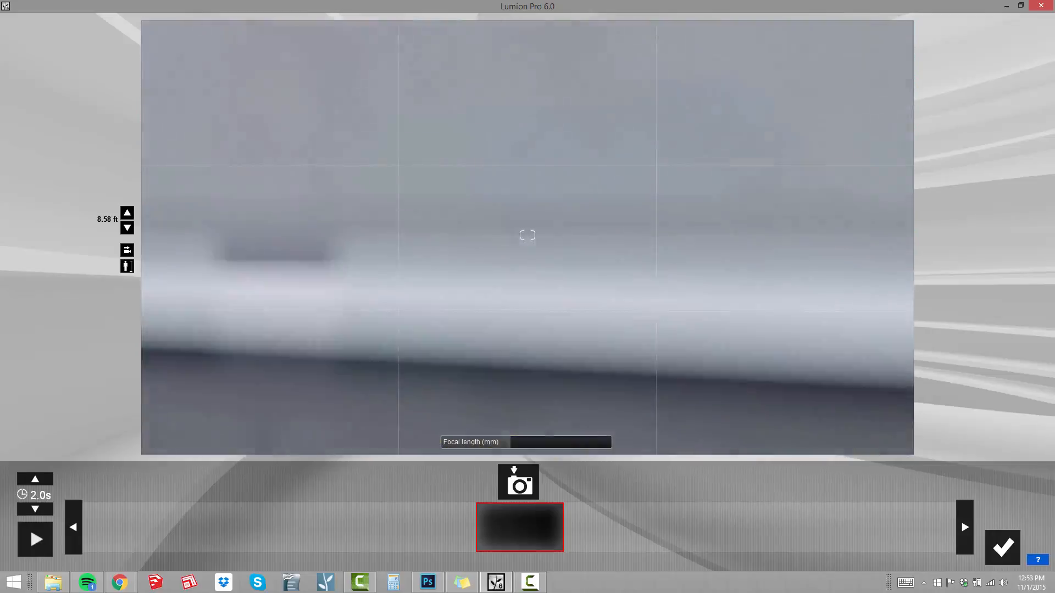
{"action": "key", "text": "w"}
{"action": "key", "text": "s"}
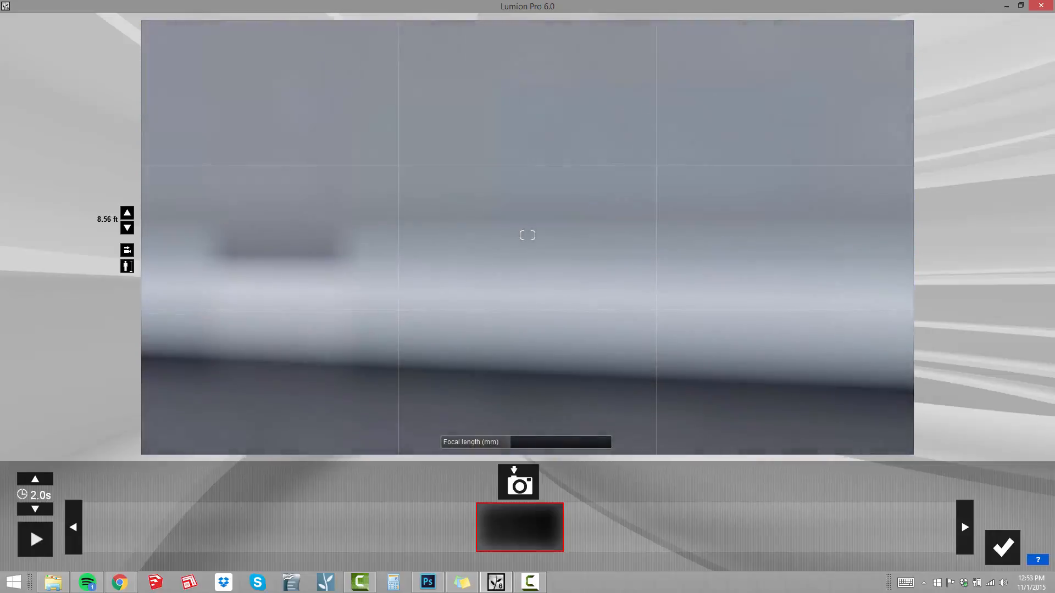
{"action": "key", "text": "w"}
{"action": "key", "text": "d"}
{"action": "mouse_move", "coordinate": [527, 236]}
{"action": "right_mouse_down"}
{"action": "mouse_move", "coordinate": [489, 228]}
{"action": "mouse_move", "coordinate": [533, 236]}
{"action": "mouse_move", "coordinate": [527, 211]}
{"action": "mouse_move", "coordinate": [522, 234]}
{"action": "right_mouse_up"}
{"action": "key", "text": "d"}
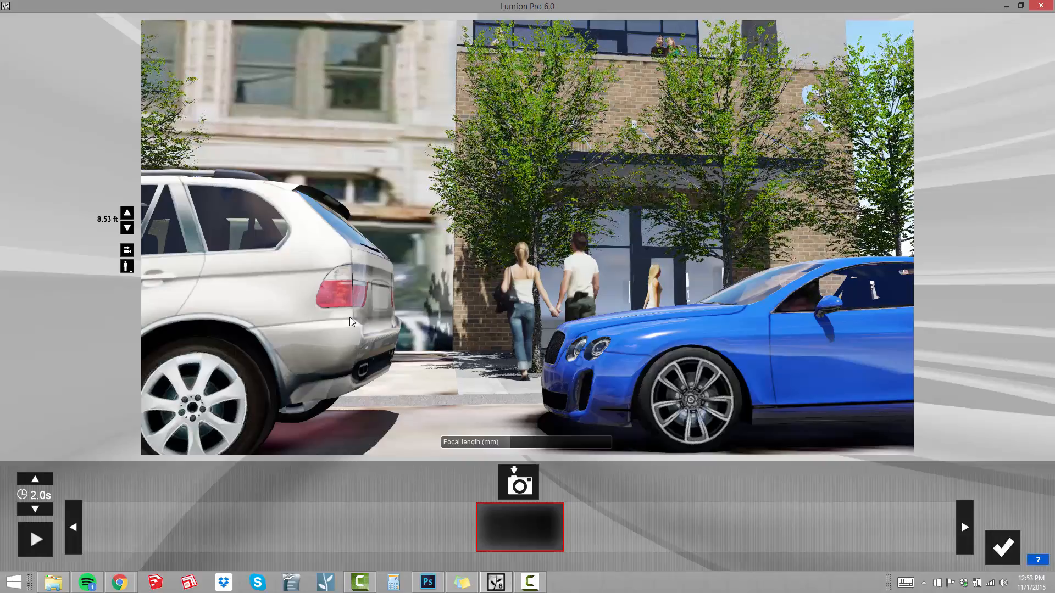
{"action": "left_click", "coordinate": [530, 479]}
Raise the camera to about 15.35 ft and frame the building's front facade above the white SUV and blue car.
{"action": "key", "text": "d"}
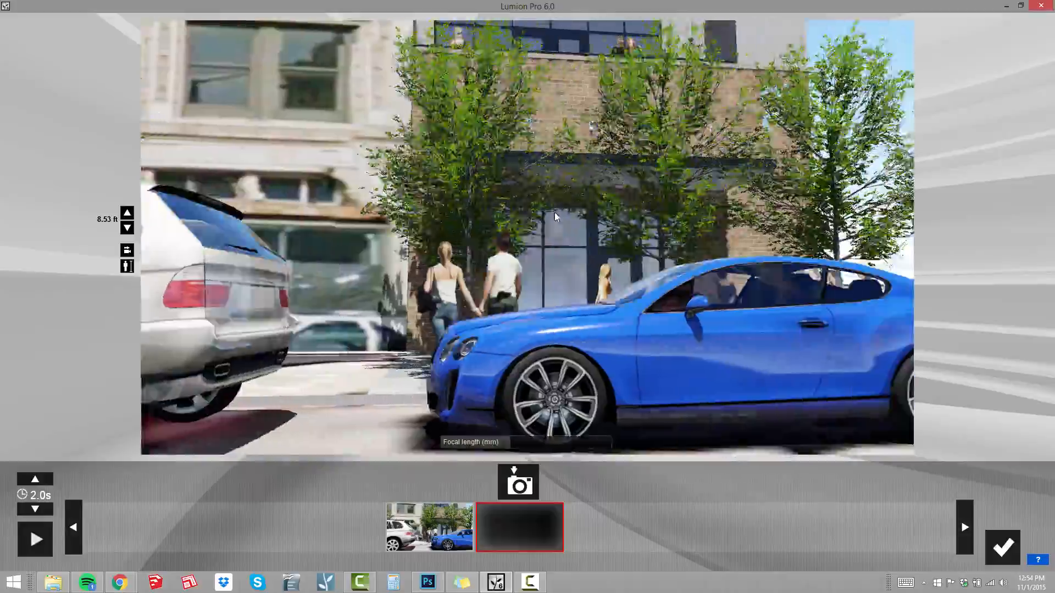
{"action": "key", "text": "w"}
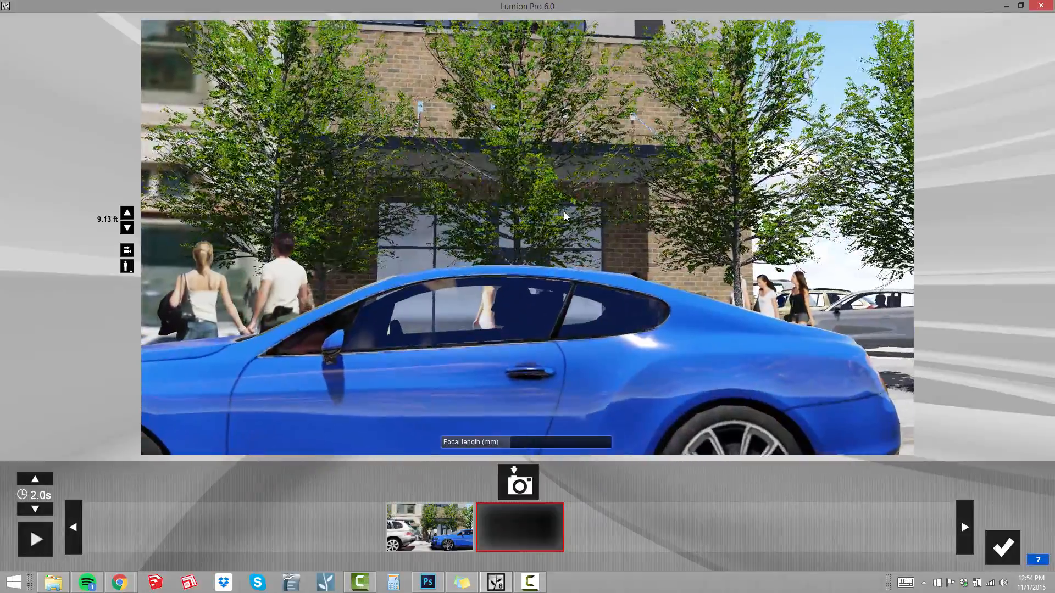
{"action": "key", "text": "q"}
{"action": "key", "text": "s"}
{"action": "key", "text": "q"}
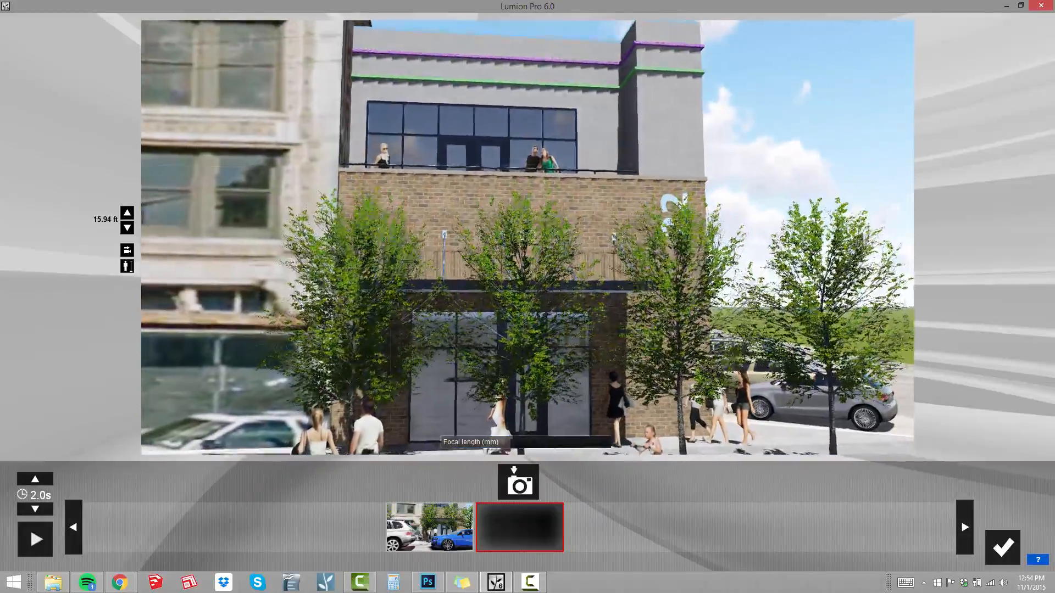
{"action": "right_click_drag", "start_coordinate": [527, 236], "coordinate": [451, 248]}
{"action": "key", "text": "q"}
{"action": "key", "text": "s"}
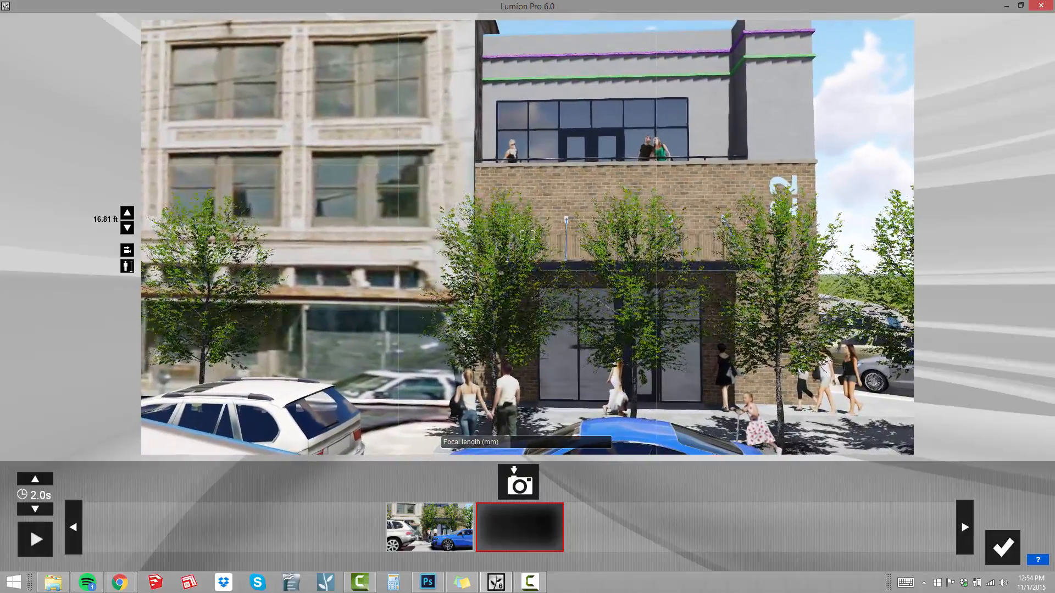
{"action": "key", "text": "e"}
{"action": "key", "text": "w"}
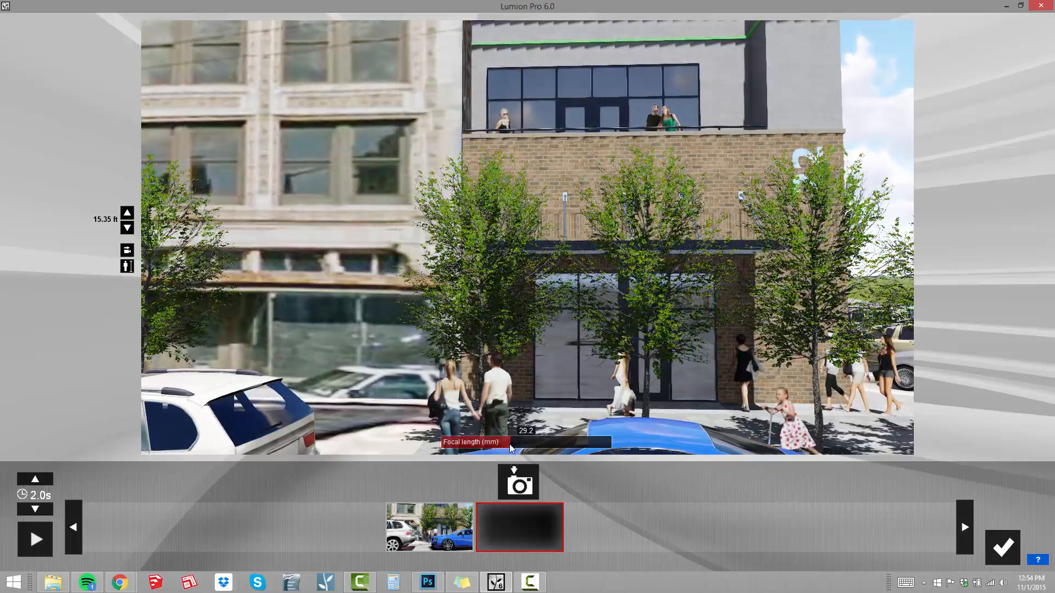
Widen the view with a slightly shorter focal length and capture it as the second flythrough keyframe.
{"action": "left_click_drag", "start_coordinate": [510, 445], "coordinate": [503, 445]}
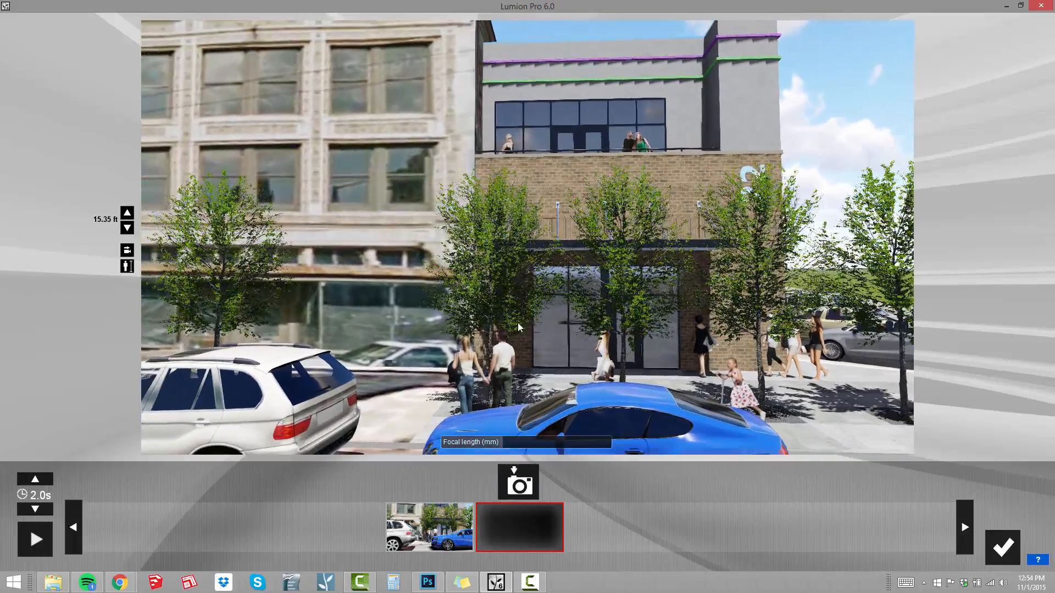
{"action": "mouse_move", "coordinate": [518, 324]}
{"action": "right_mouse_down"}
{"action": "mouse_move", "coordinate": [477, 320]}
{"action": "mouse_move", "coordinate": [512, 316]}
{"action": "right_mouse_up"}
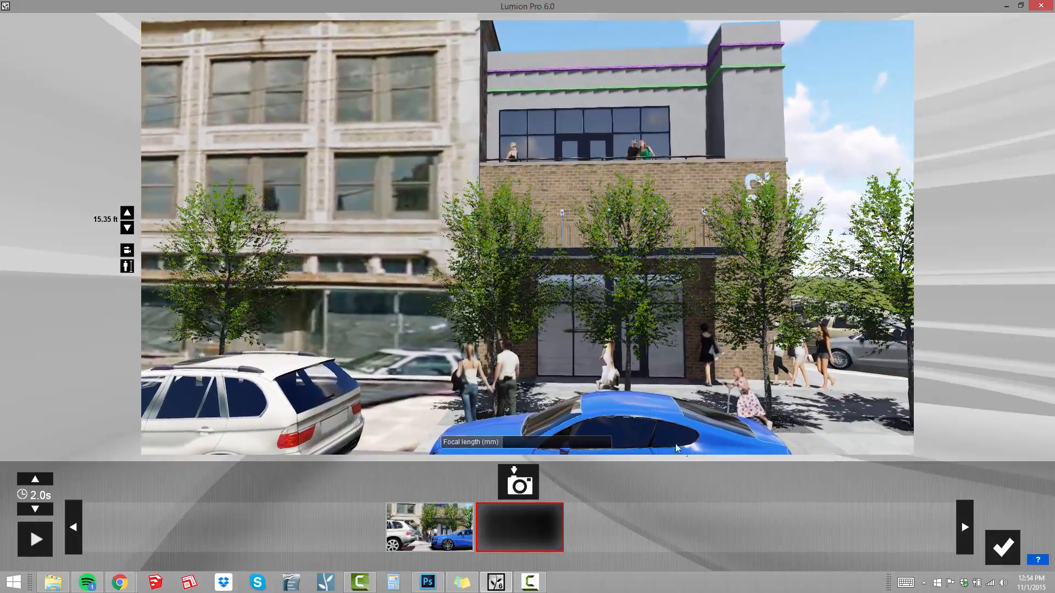
{"action": "left_click", "coordinate": [518, 482]}
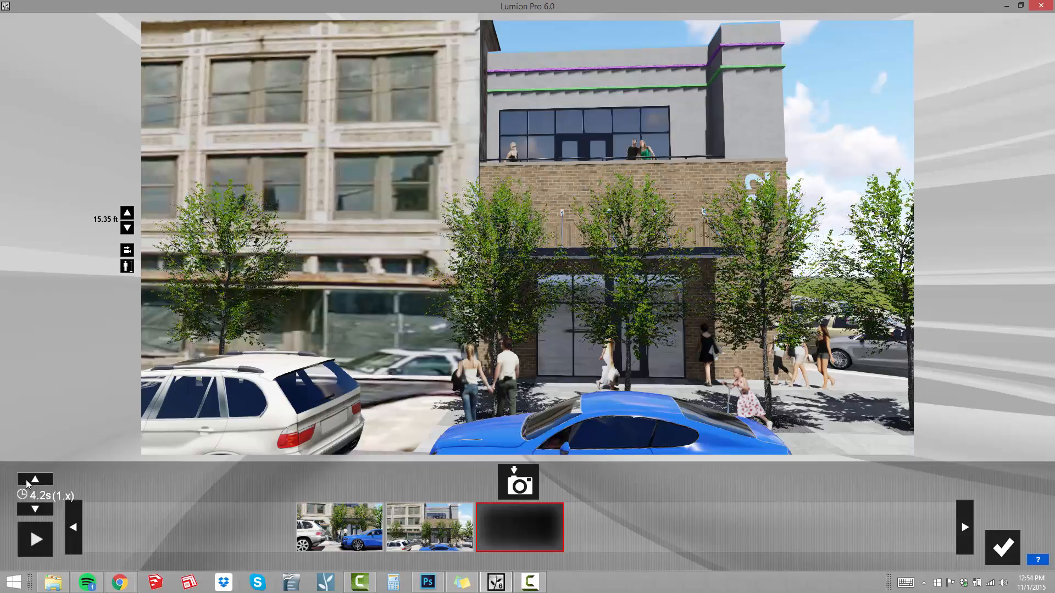
Set the flythrough duration to 6.0 seconds and save the camera path.
{"action": "left_click", "coordinate": [28, 481]}
{"action": "left_click", "coordinate": [28, 482]}
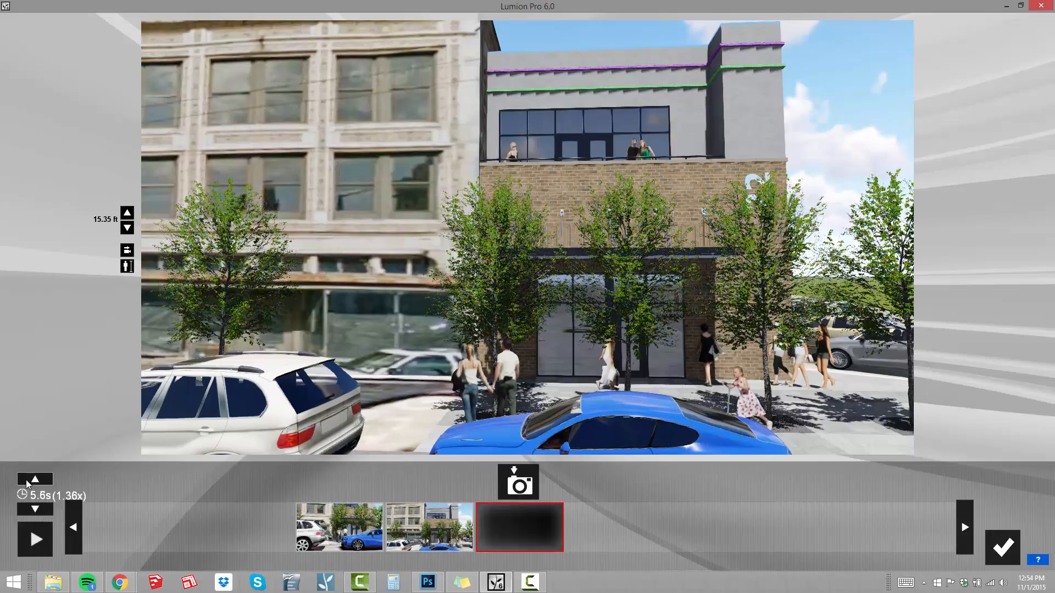
{"action": "left_click", "coordinate": [28, 484]}
{"action": "left_click", "coordinate": [28, 484]}
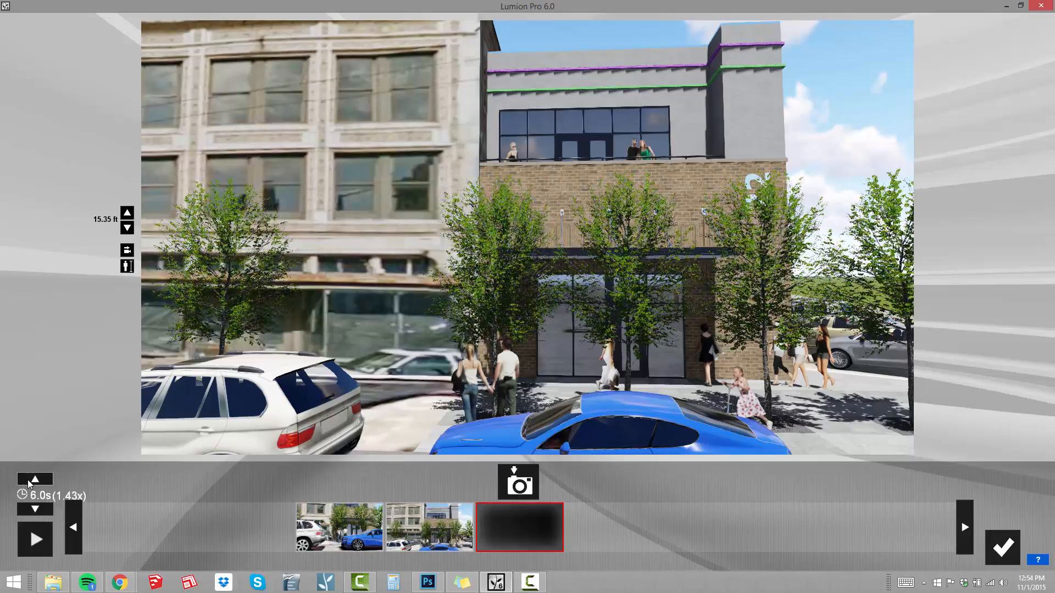
{"action": "left_click", "coordinate": [995, 546]}
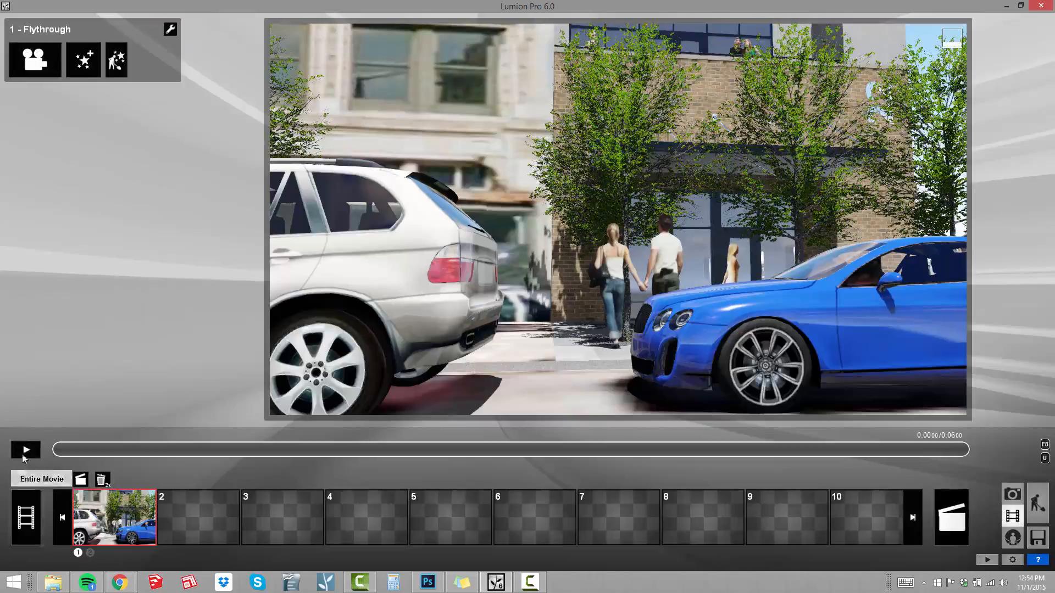
Preview the flythrough and pause it at about 0.8 seconds, with both parked cars in view.
{"action": "left_click", "coordinate": [24, 453]}
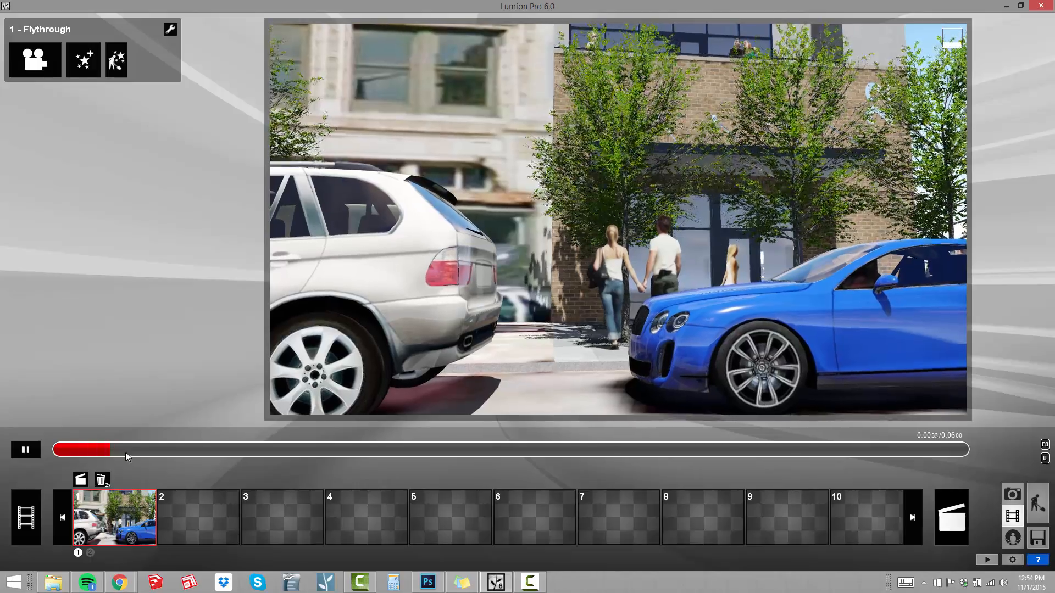
{"action": "left_click_drag", "start_coordinate": [125, 453], "coordinate": [269, 464]}
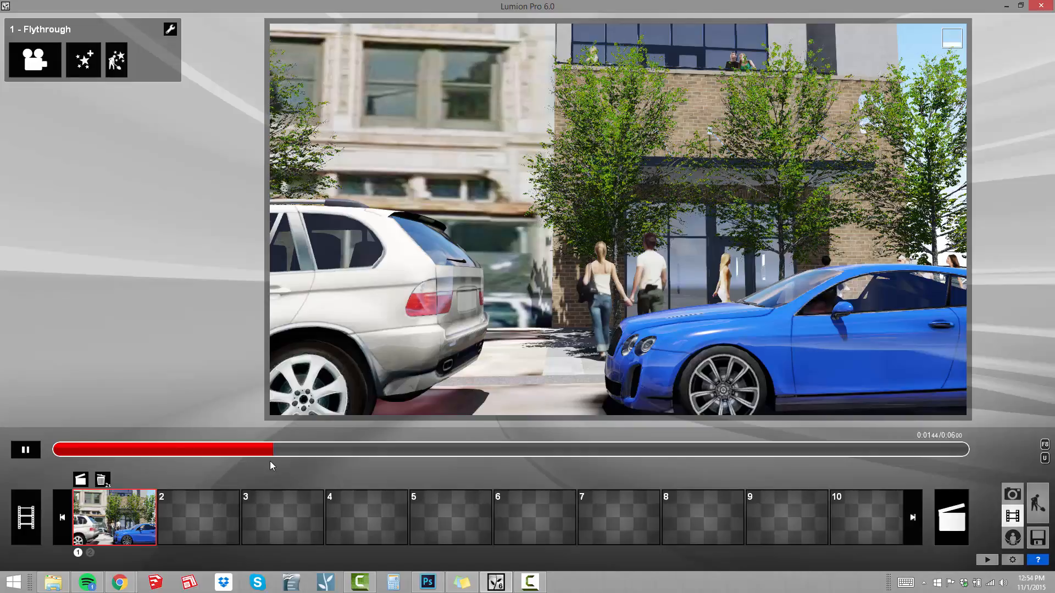
{"action": "left_click_drag", "start_coordinate": [270, 462], "coordinate": [710, 480]}
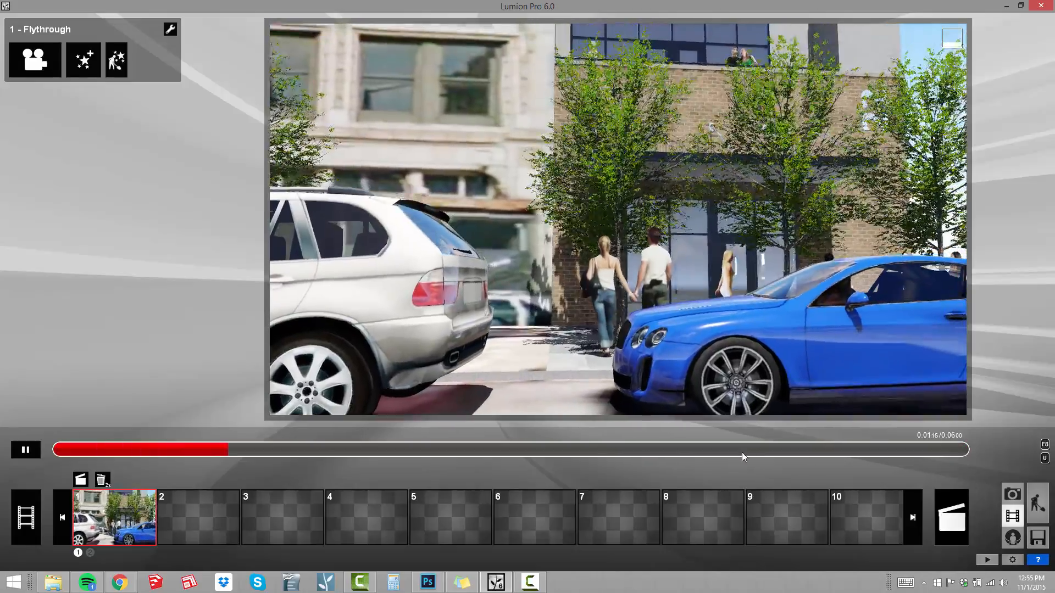
{"action": "left_click_drag", "start_coordinate": [742, 453], "coordinate": [951, 463]}
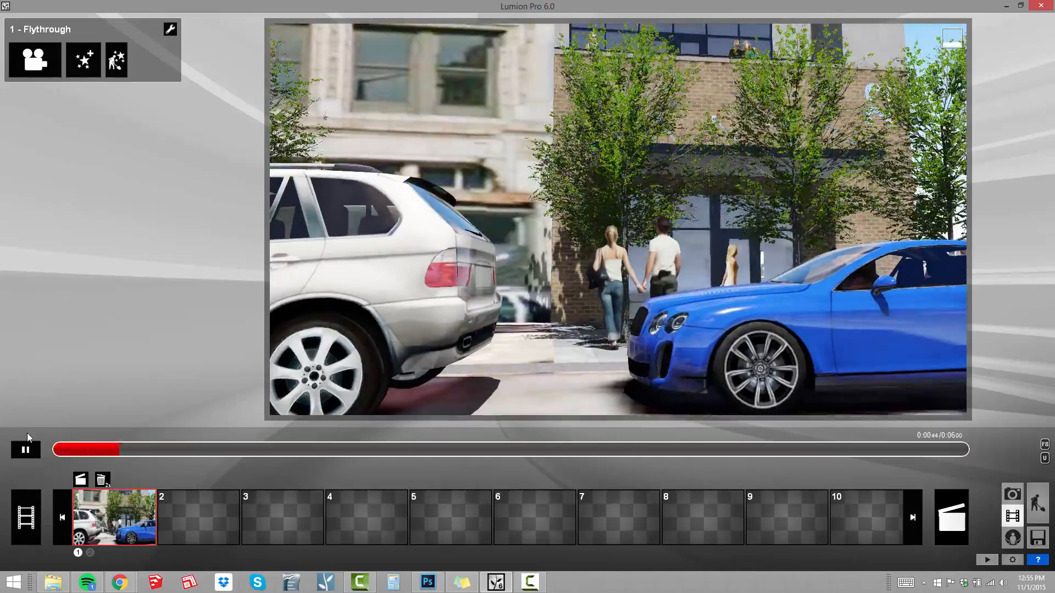
{"action": "left_click", "coordinate": [26, 449]}
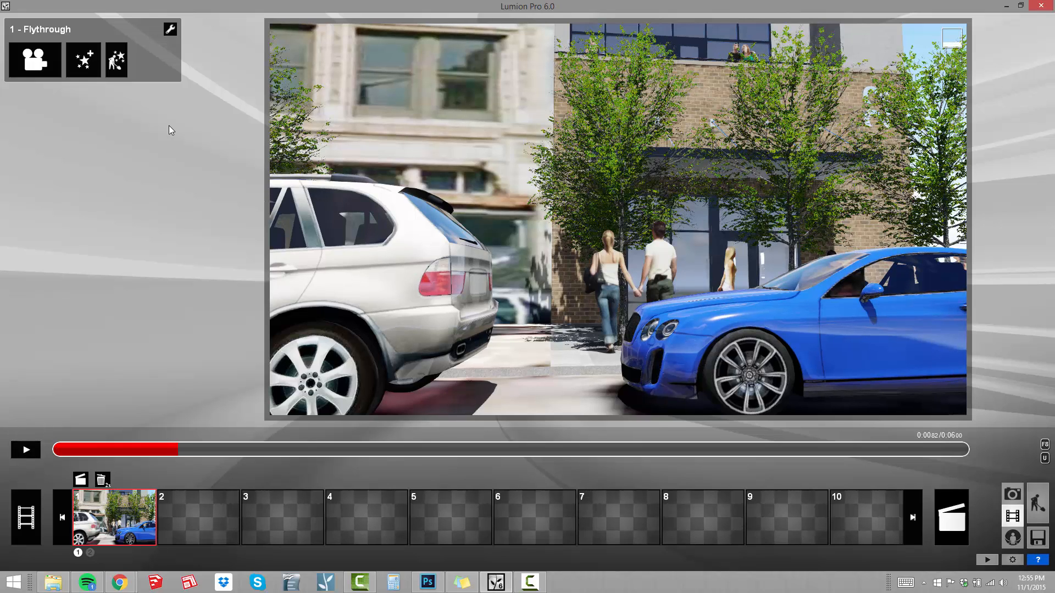
Add the Depth of Field effect to the flythrough and raise its Amount to about two thirds of its range.
{"action": "left_click", "coordinate": [84, 62]}
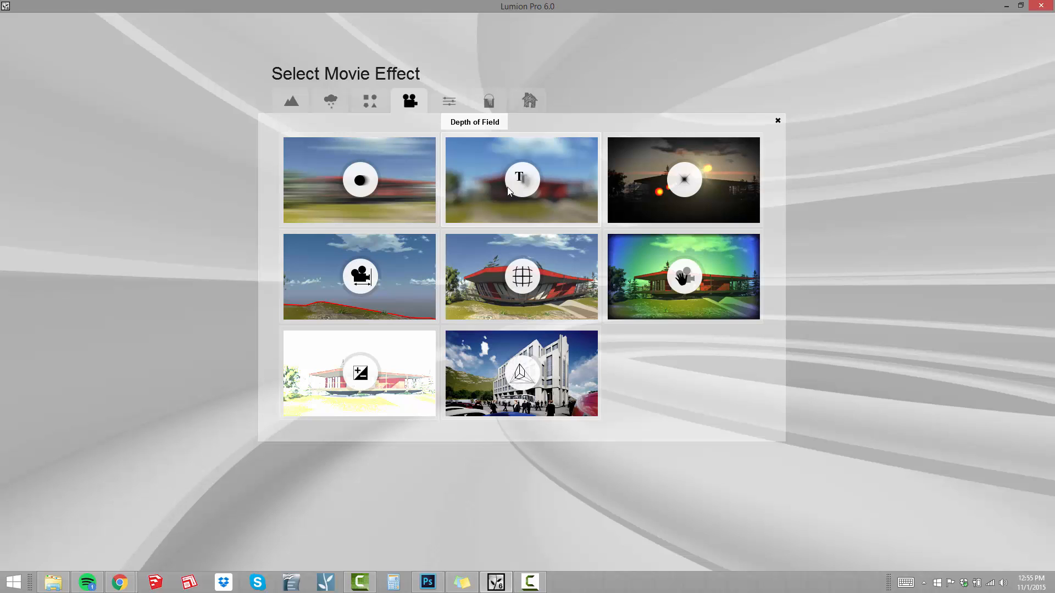
{"action": "left_click", "coordinate": [518, 176]}
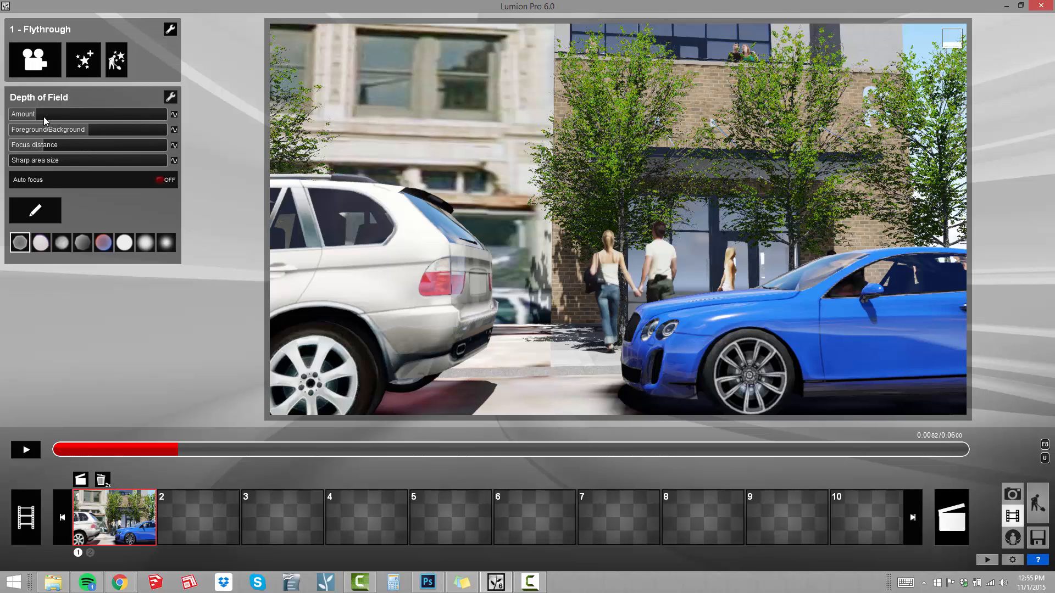
{"action": "left_click_drag", "start_coordinate": [44, 116], "coordinate": [117, 118]}
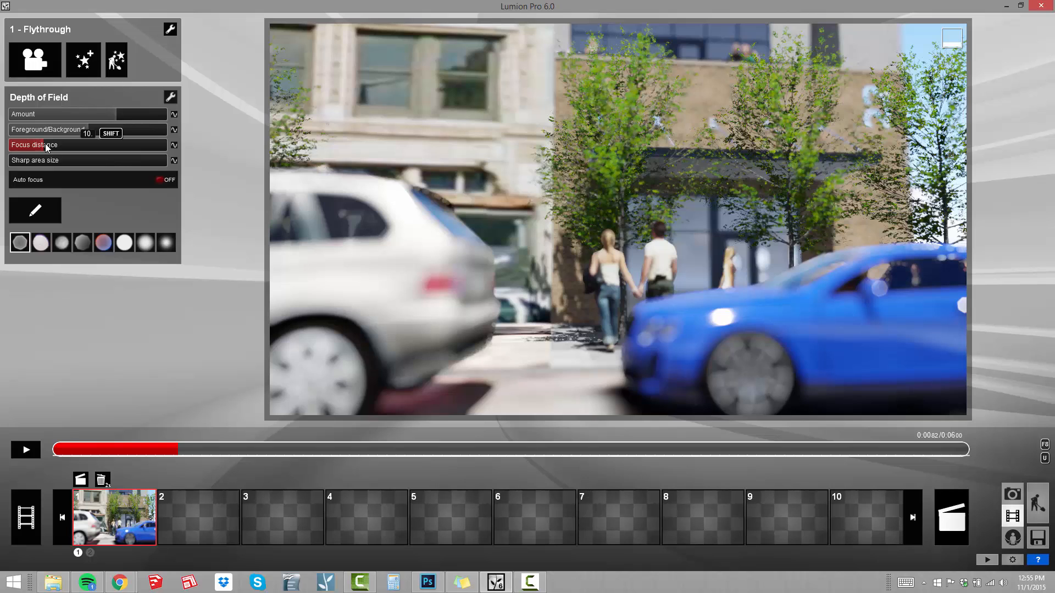
Fine-tune the focus distance to about 5.64 so the focus falls on the front of the blue car.
{"action": "left_click_drag", "start_coordinate": [45, 144], "coordinate": [37, 144]}
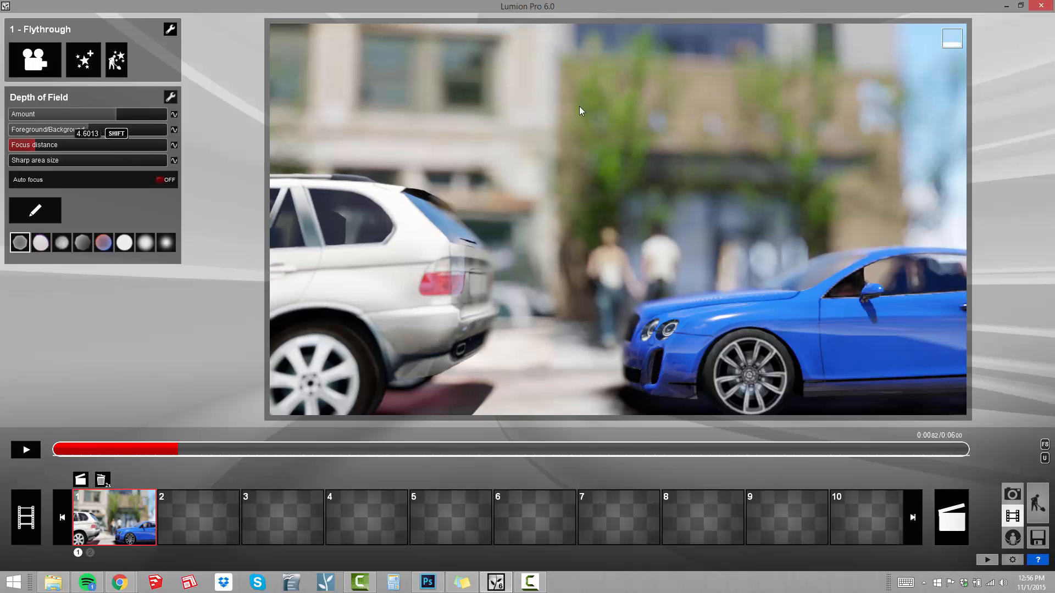
{"action": "left_click_drag", "start_coordinate": [738, 119], "coordinate": [7, 5], "text": "shift"}
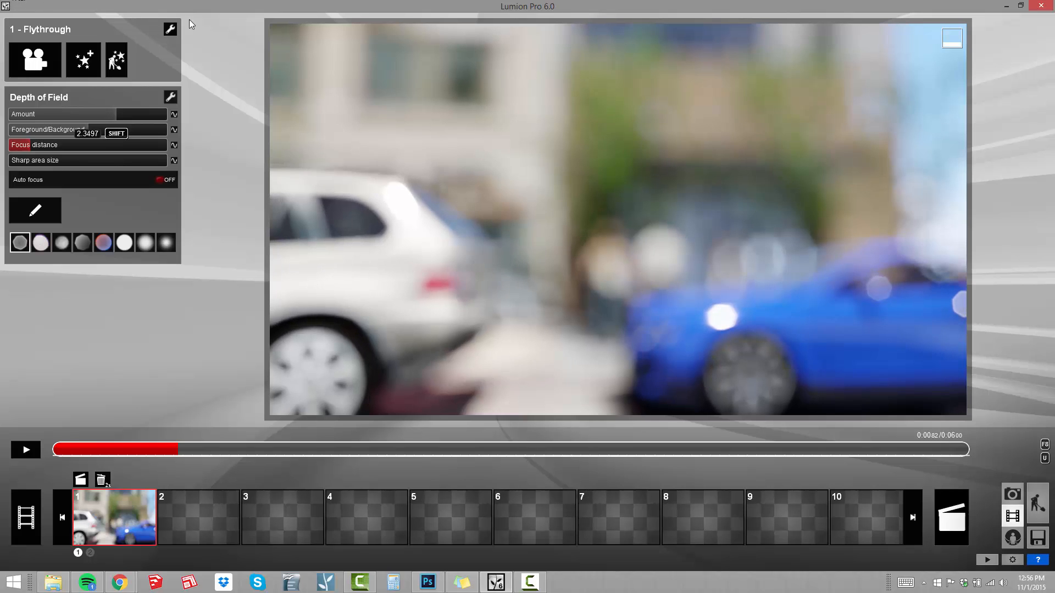
{"action": "left_click_drag", "start_coordinate": [189, 20], "coordinate": [268, 55], "text": "shift"}
{"action": "left_click_drag", "start_coordinate": [341, 97], "coordinate": [1054, 234], "text": "shift"}
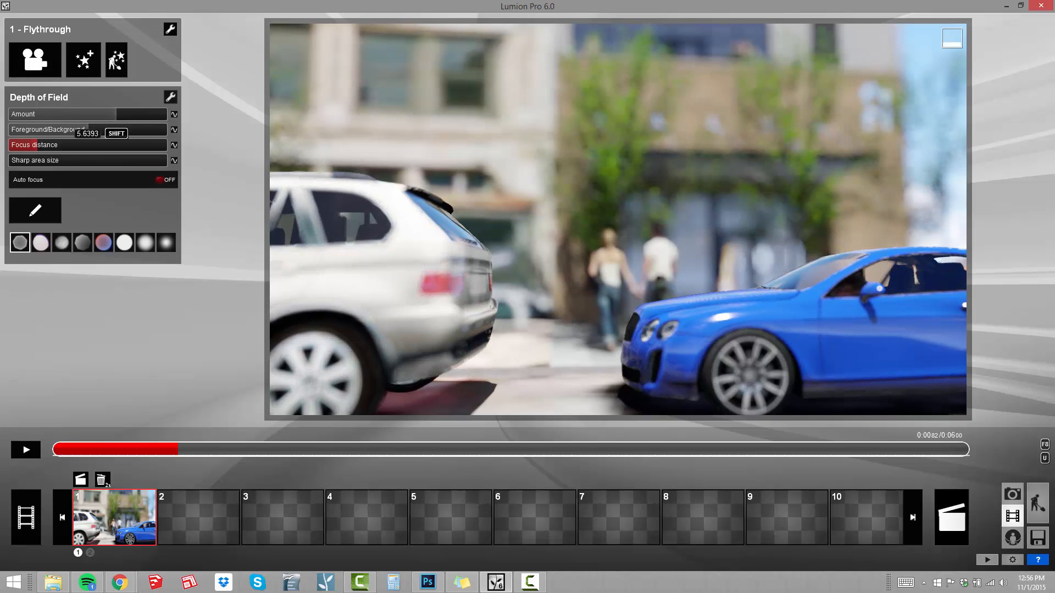
{"action": "mouse_move", "coordinate": [894, 245]}
{"action": "left_mouse_down", "text": "shift"}
{"action": "mouse_move", "coordinate": [862, 246]}
{"action": "mouse_move", "coordinate": [888, 246]}
{"action": "left_mouse_up", "text": "shift"}
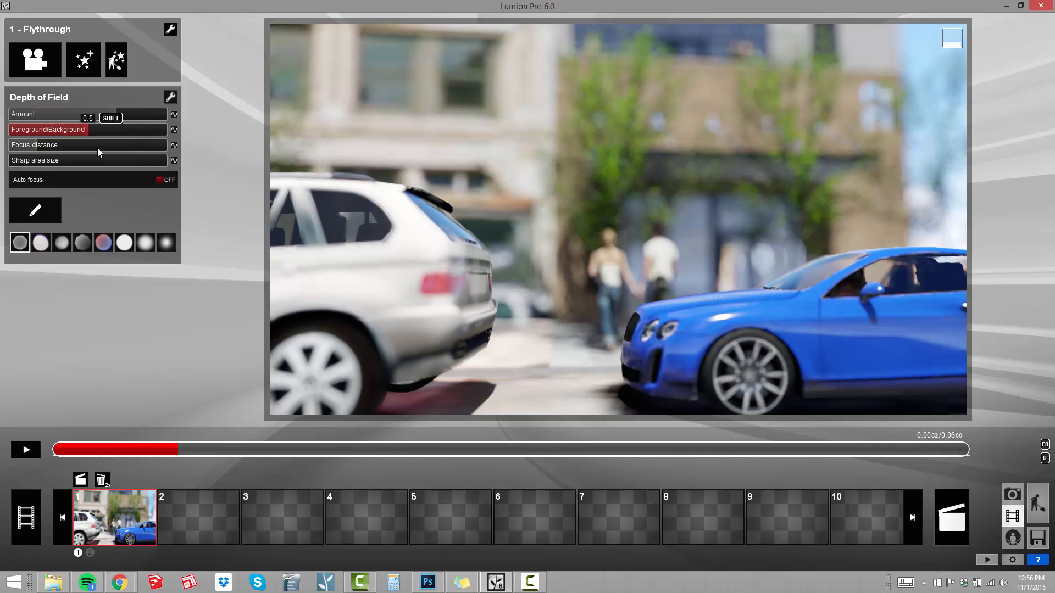
Raise the Depth of Field Amount slightly and set Foreground/Background to about 95 percent of its range.
{"action": "left_click_drag", "start_coordinate": [113, 118], "coordinate": [167, 144], "text": "shift"}
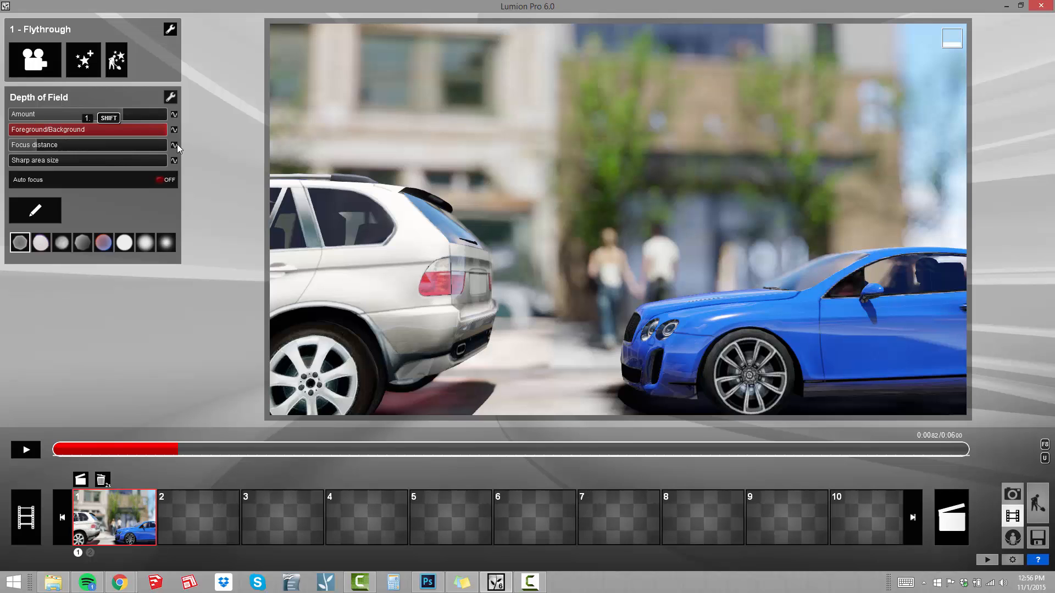
{"action": "left_click_drag", "start_coordinate": [177, 144], "coordinate": [154, 172]}
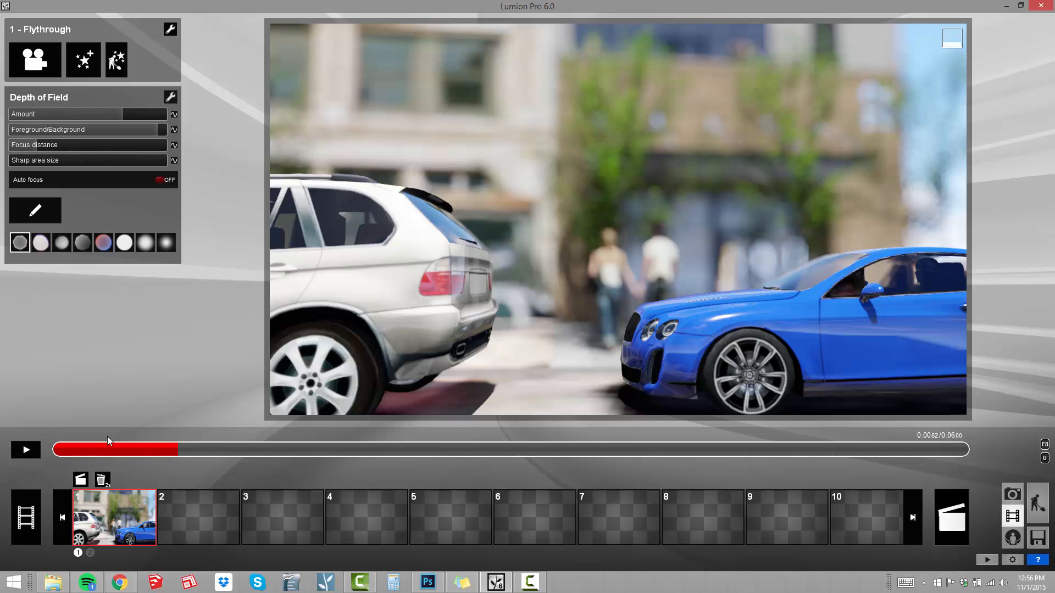
Create keyframes for Depth of Field Amount, Foreground/Background, Focus distance and Sharp area size at about 1.2 seconds.
{"action": "left_click_drag", "start_coordinate": [179, 451], "coordinate": [230, 453]}
{"action": "left_click_drag", "start_coordinate": [109, 453], "coordinate": [233, 469]}
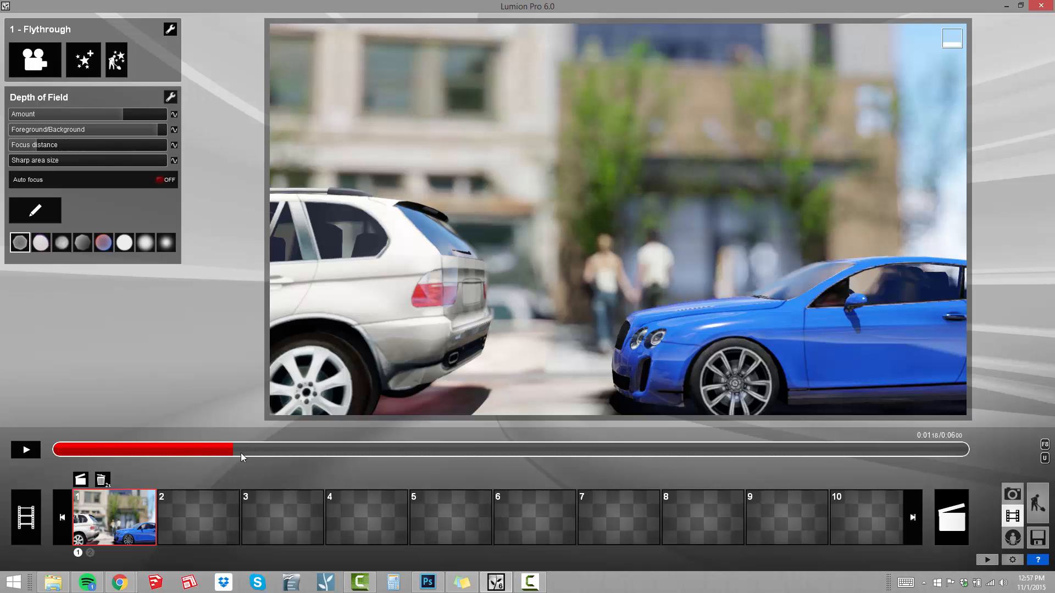
{"action": "left_click", "coordinate": [173, 115]}
{"action": "left_click", "coordinate": [173, 130]}
{"action": "left_click", "coordinate": [174, 145]}
{"action": "left_click", "coordinate": [174, 160]}
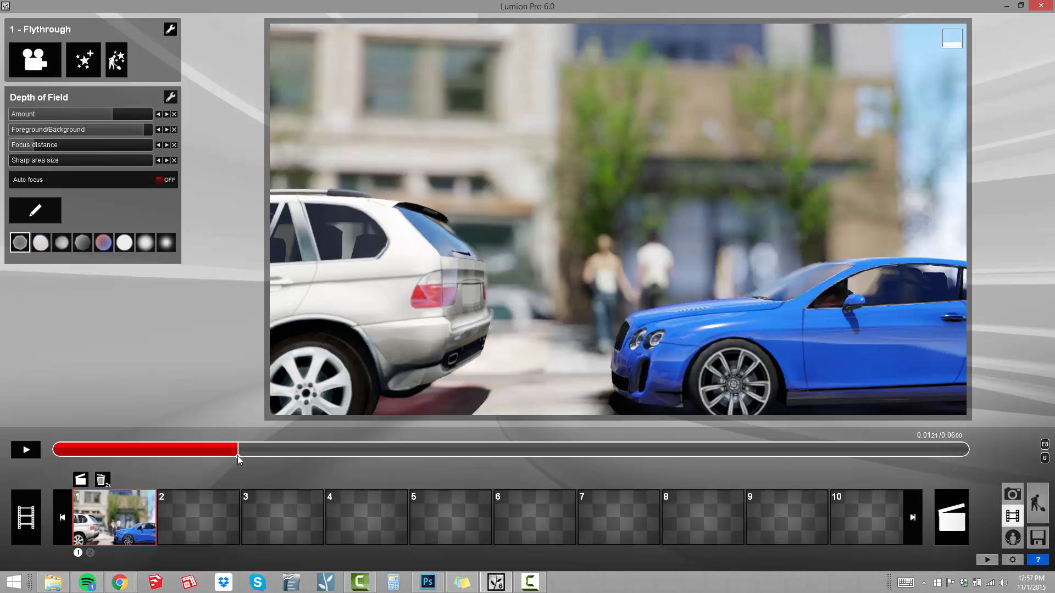
Add a second keyframe for all four Depth of Field settings at about 4.5 seconds into the flythrough.
{"action": "left_click_drag", "start_coordinate": [252, 451], "coordinate": [740, 461]}
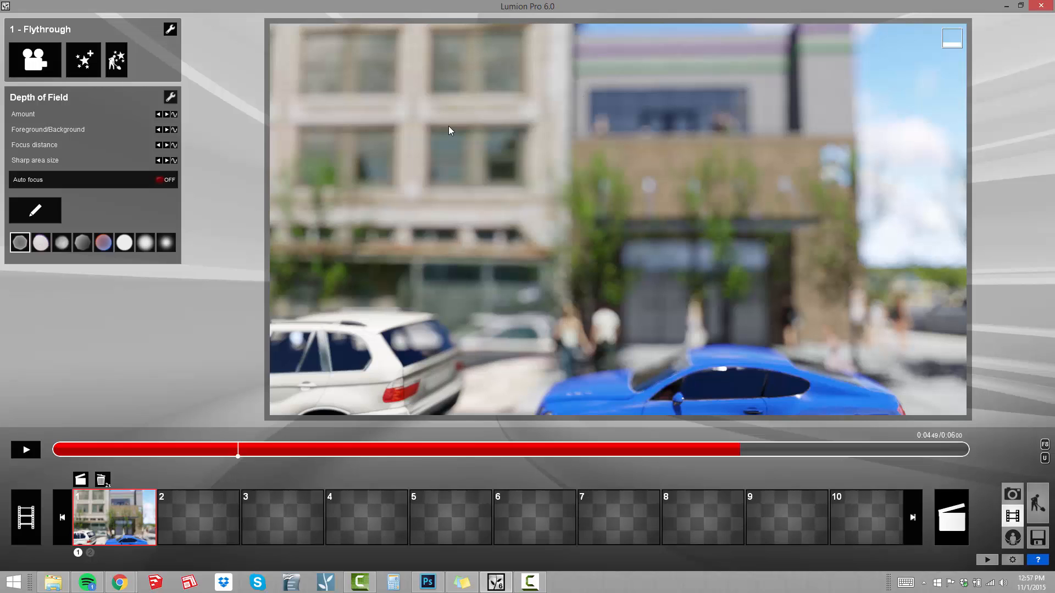
{"action": "left_click", "coordinate": [174, 114]}
{"action": "left_click", "coordinate": [174, 129]}
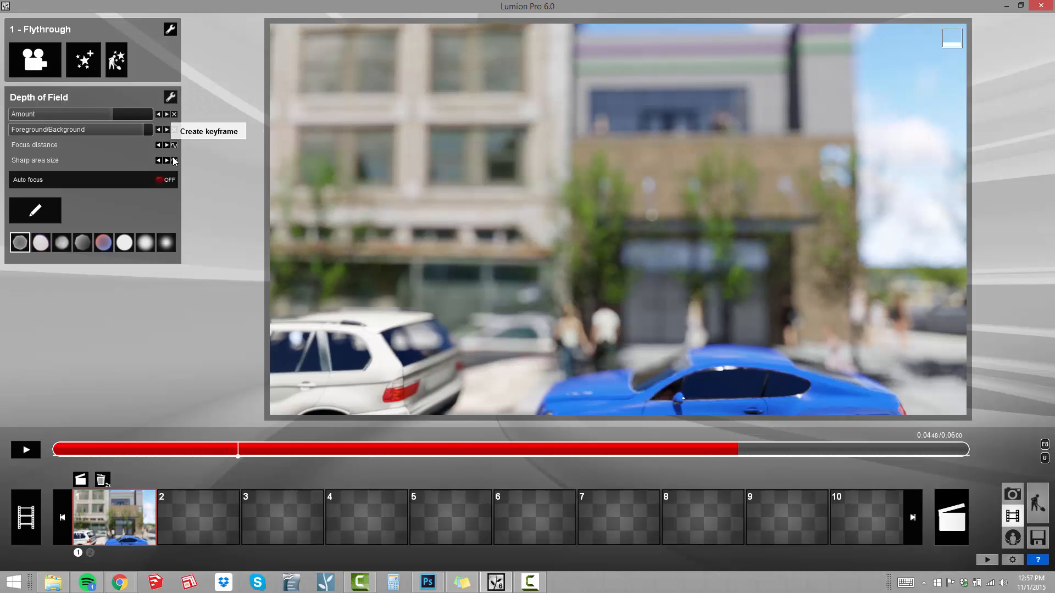
{"action": "left_click", "coordinate": [174, 145]}
{"action": "left_click", "coordinate": [173, 160]}
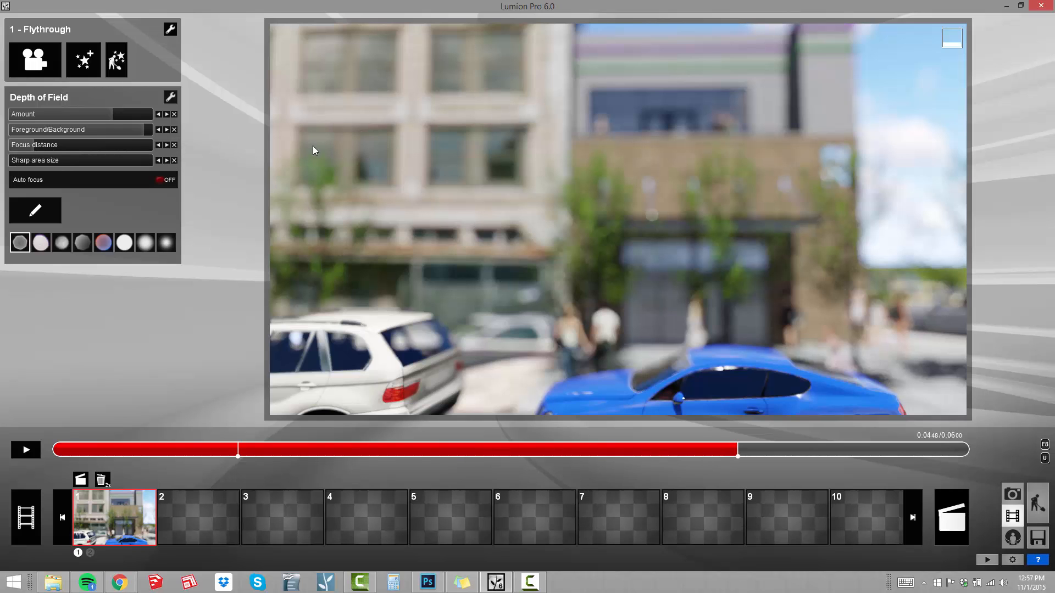
At the 4.5-second keyframe, increase the focus distance to bring the buildings into focus and lower Foreground/Background to just over half its range.
{"action": "left_click_drag", "start_coordinate": [33, 145], "coordinate": [45, 149]}
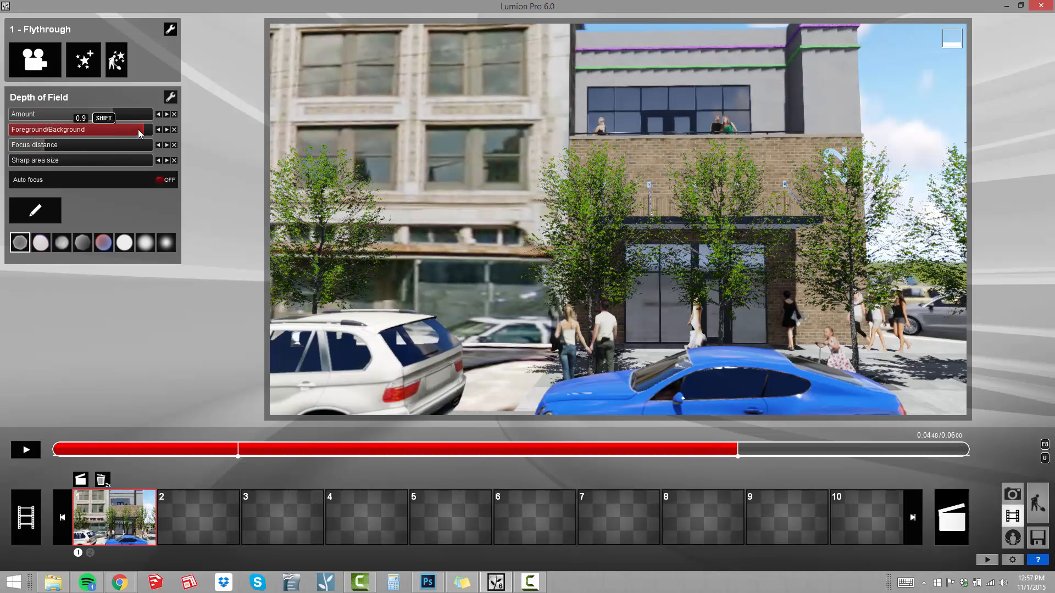
{"action": "left_click_drag", "start_coordinate": [137, 130], "coordinate": [88, 165]}
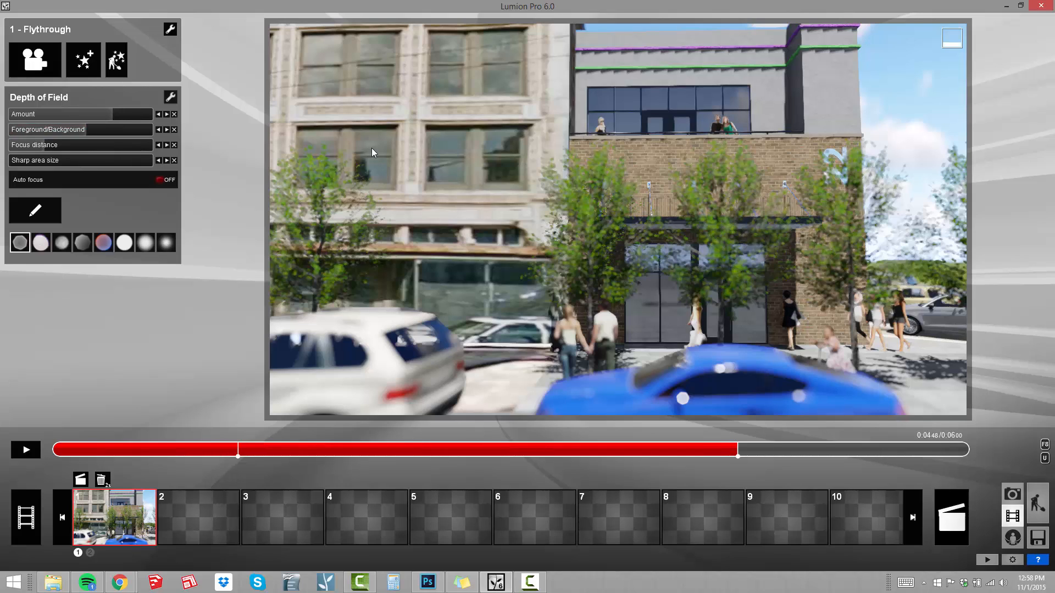
Scrub to the end of the flythrough and play it back to check the focus transition.
{"action": "left_click_drag", "start_coordinate": [744, 452], "coordinate": [1017, 448]}
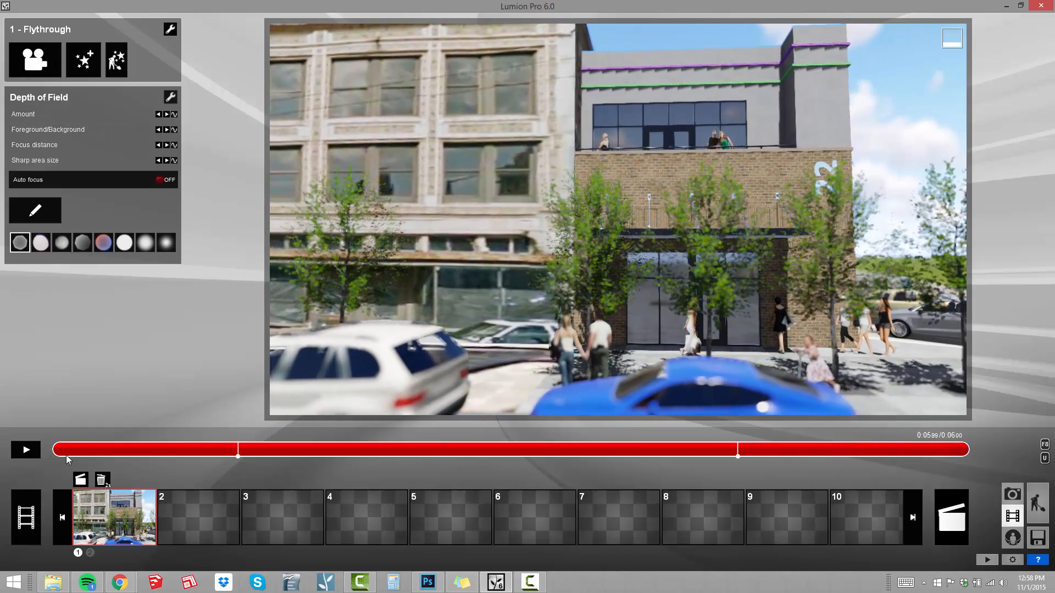
{"action": "left_click", "coordinate": [25, 450]}
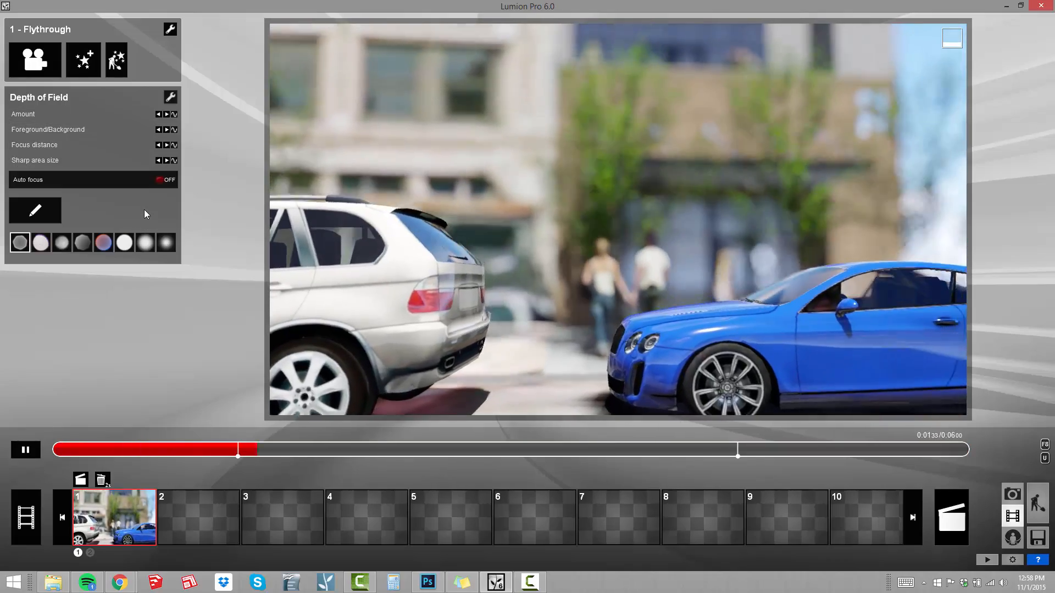